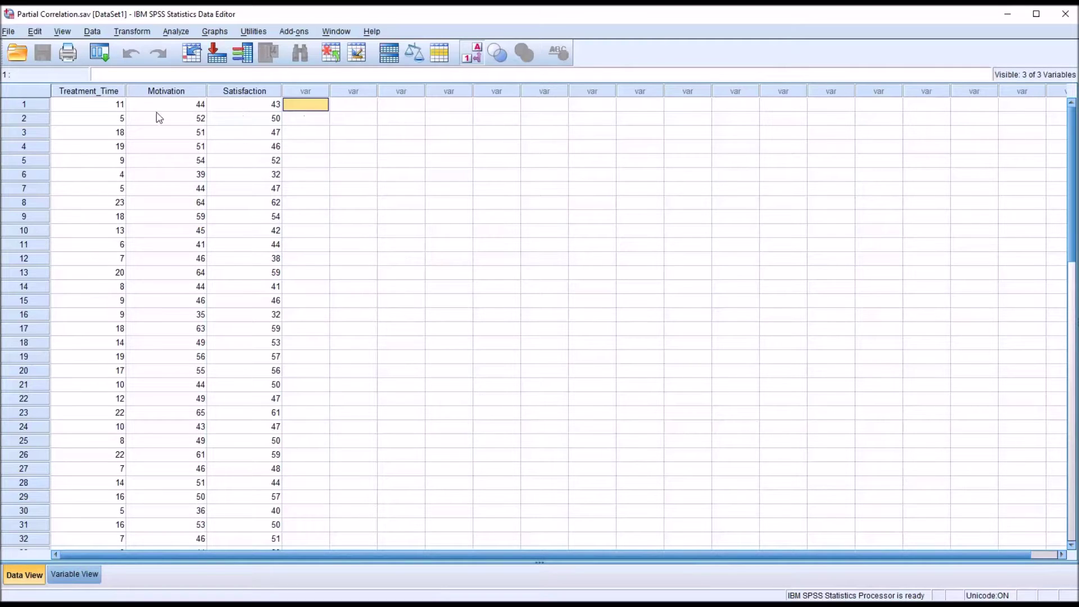
- Examine the Treatment_Time, Motivation and Satisfaction columns of the dataset one after another
click(90, 94)
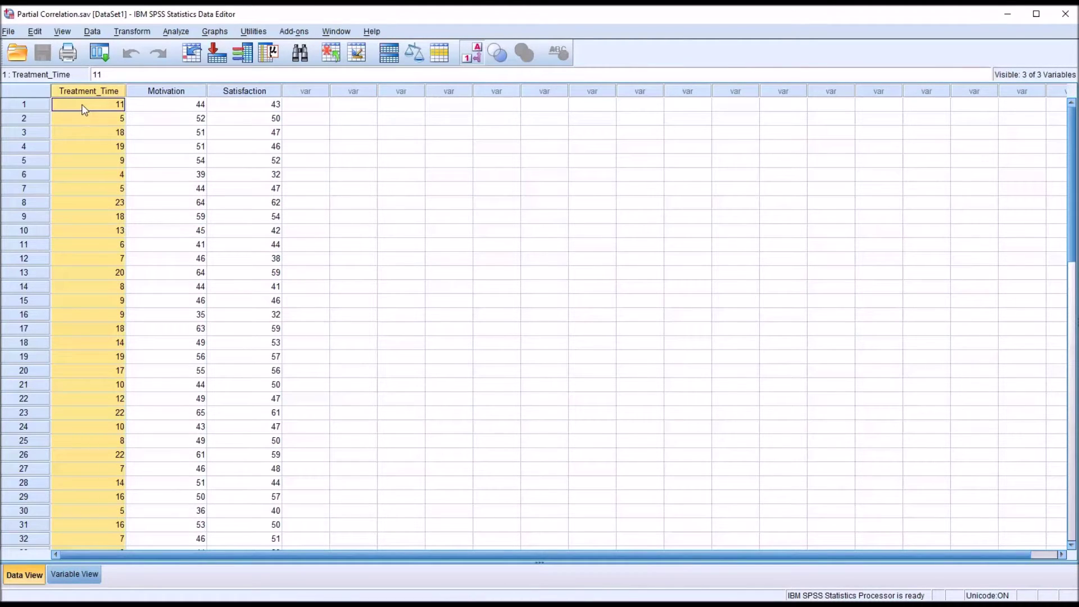
click(90, 108)
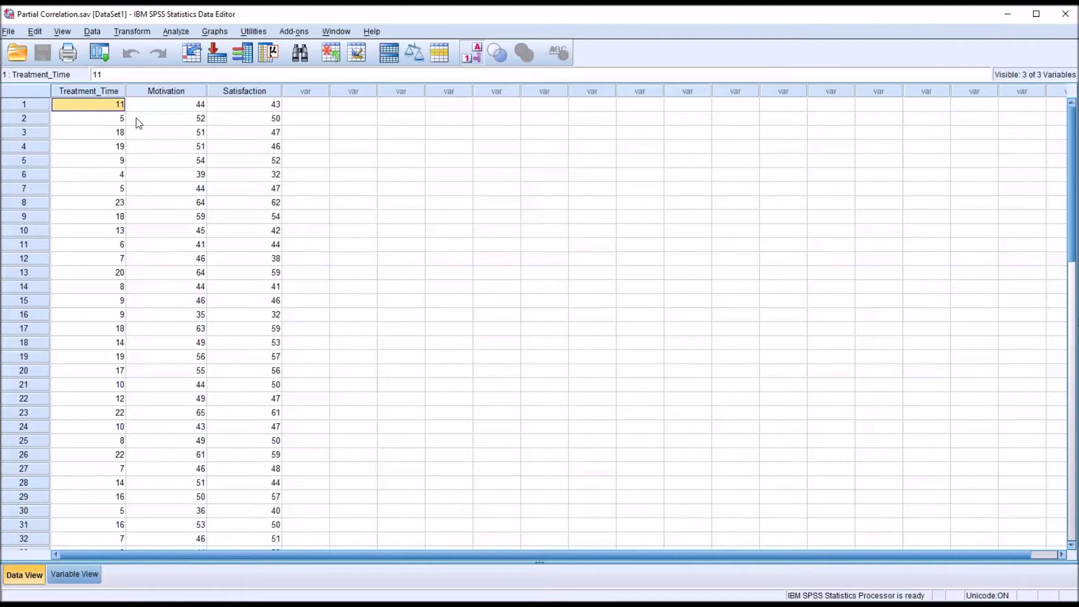
click(163, 91)
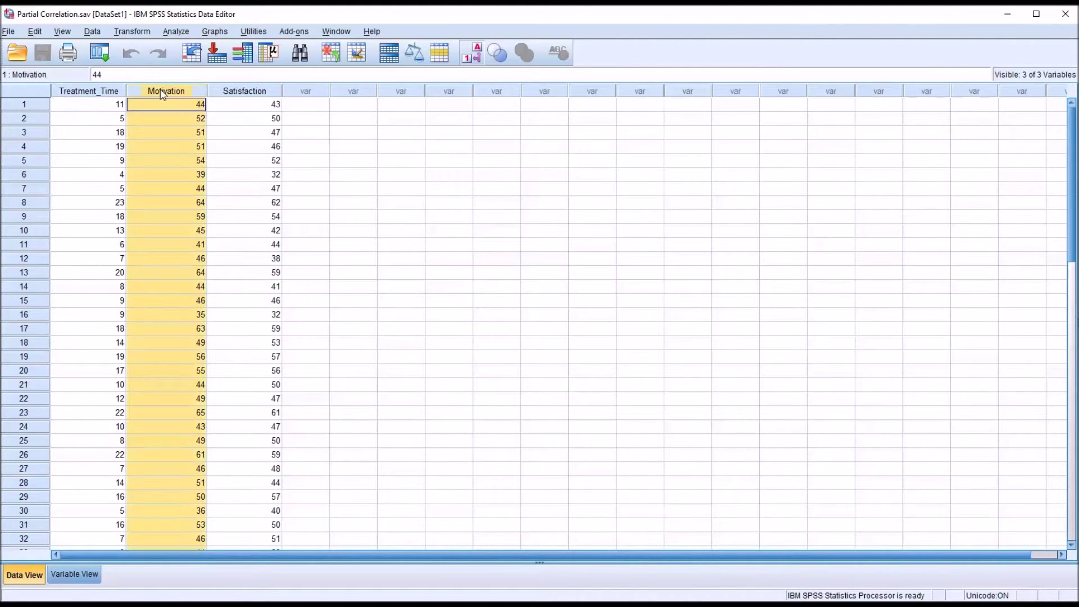
click(226, 93)
click(186, 96)
click(226, 94)
click(194, 94)
click(188, 106)
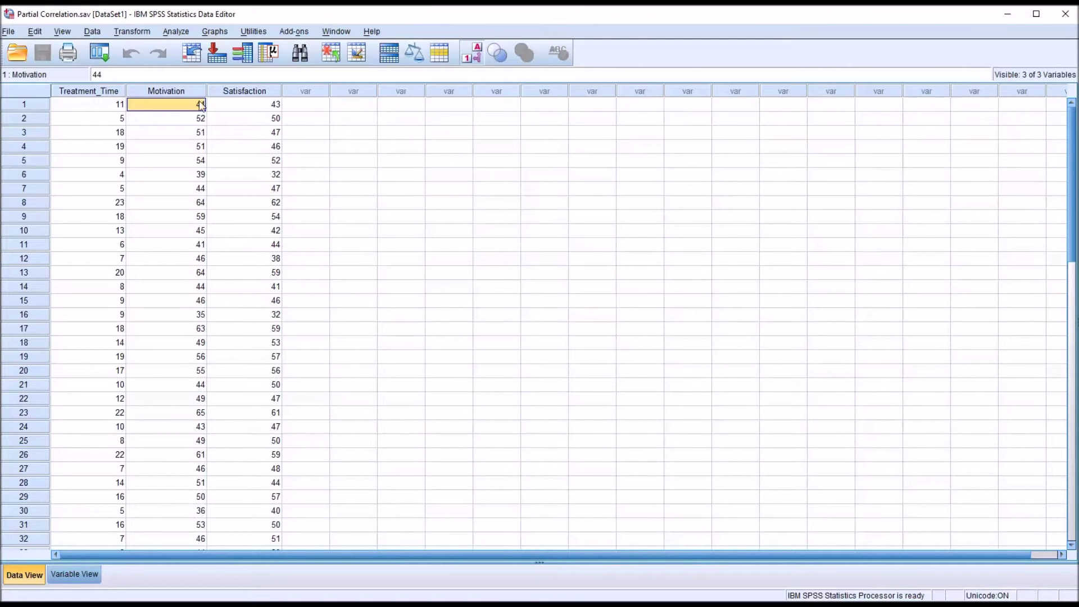
click(177, 93)
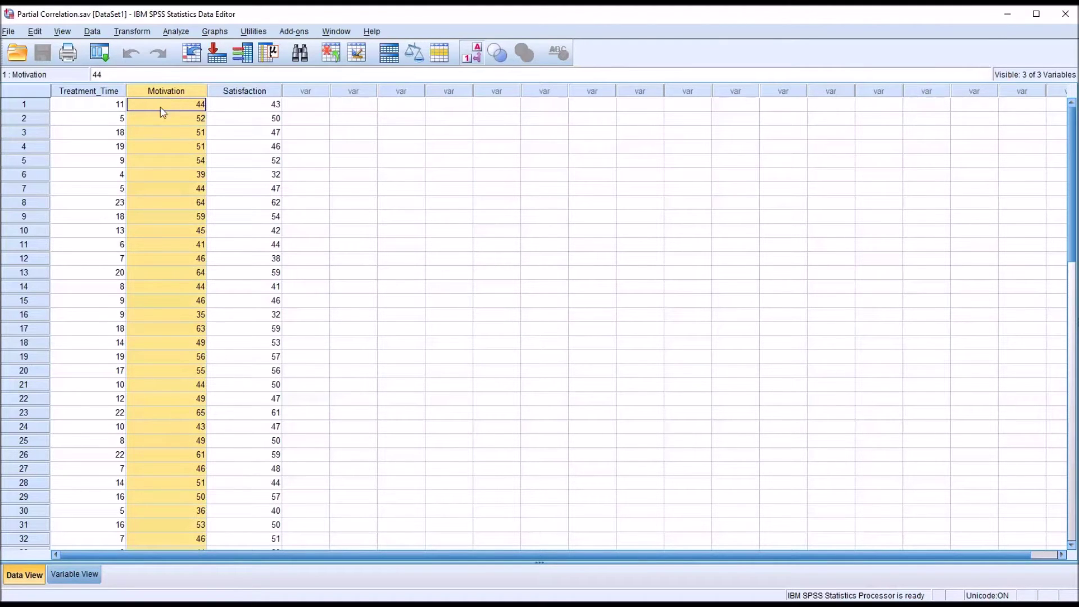
click(238, 93)
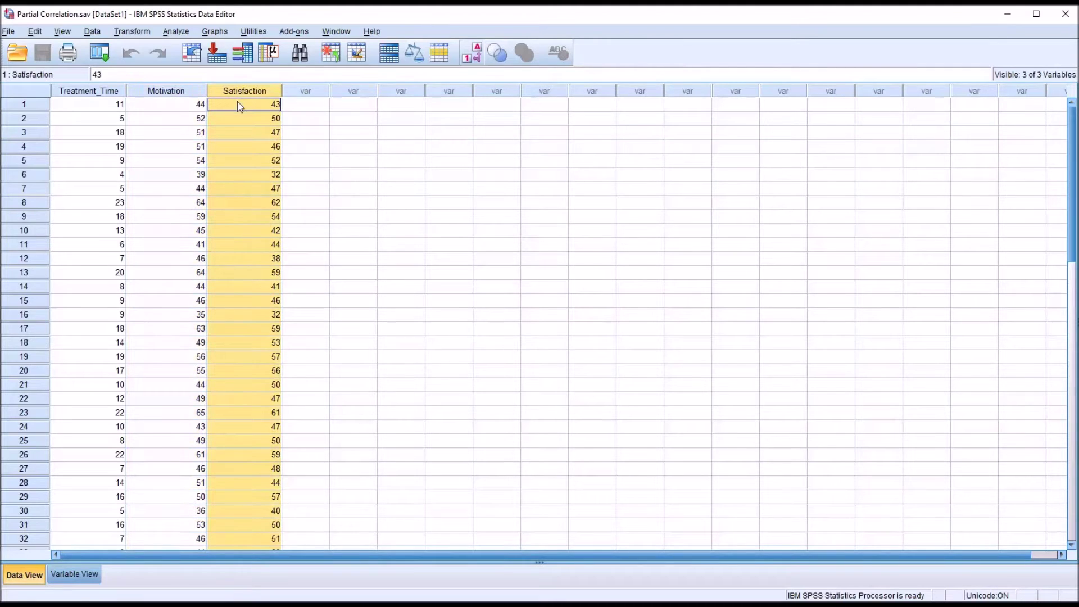
click(293, 110)
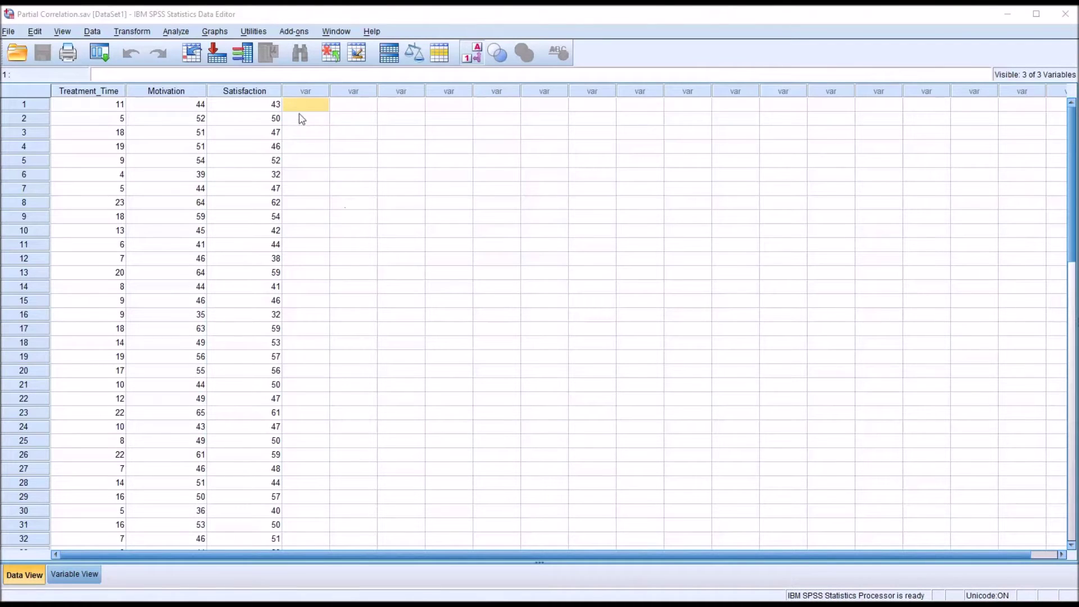
- Compare the Motivation and Satisfaction columns as a pair of variables
click(163, 93)
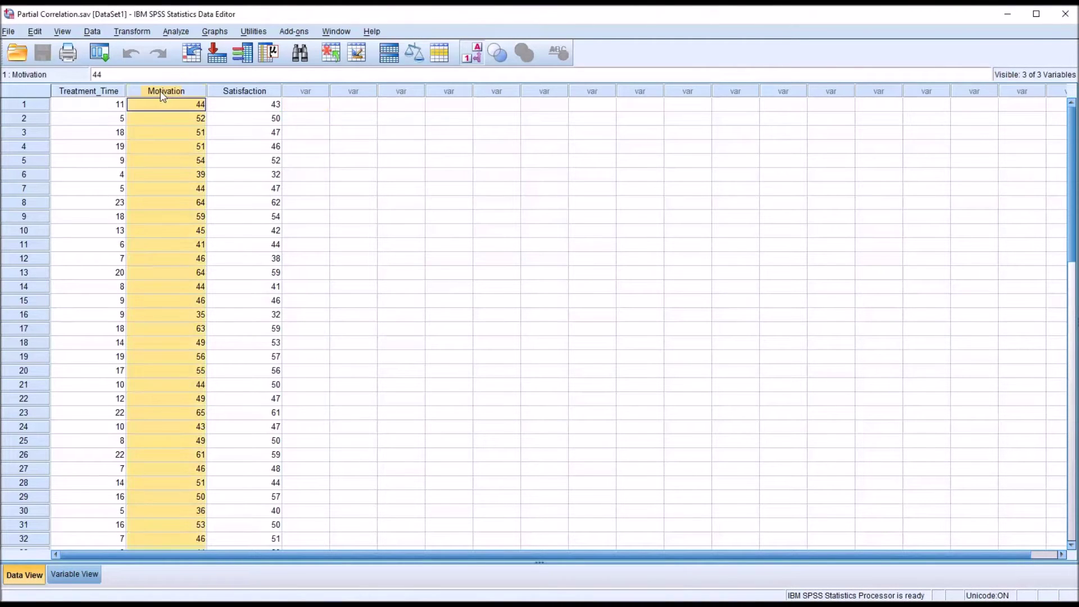
click(232, 93)
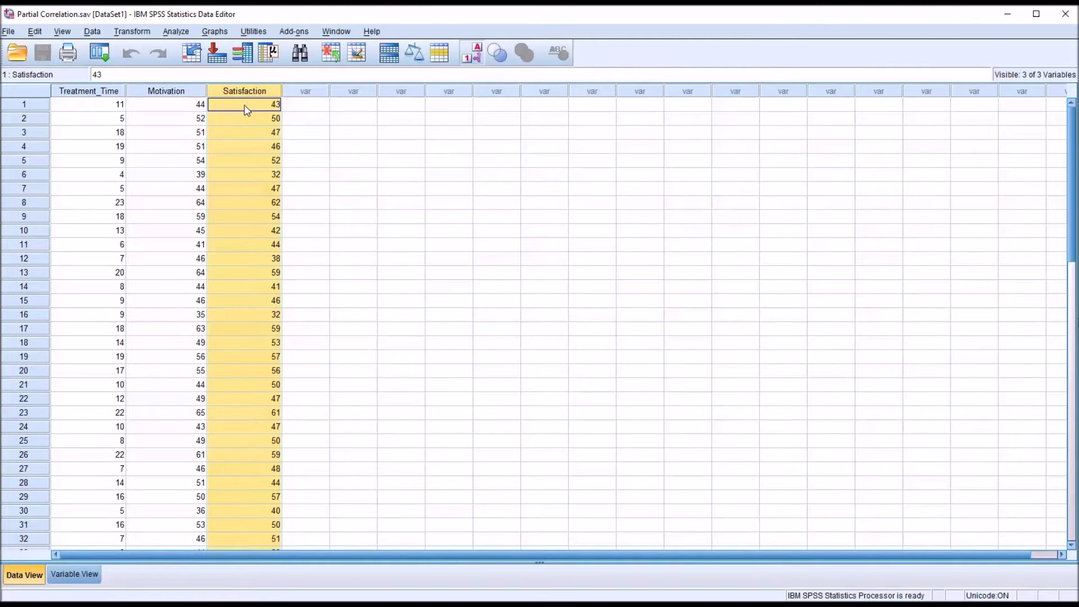
click(179, 93)
click(227, 93)
click(189, 94)
click(231, 95)
click(289, 107)
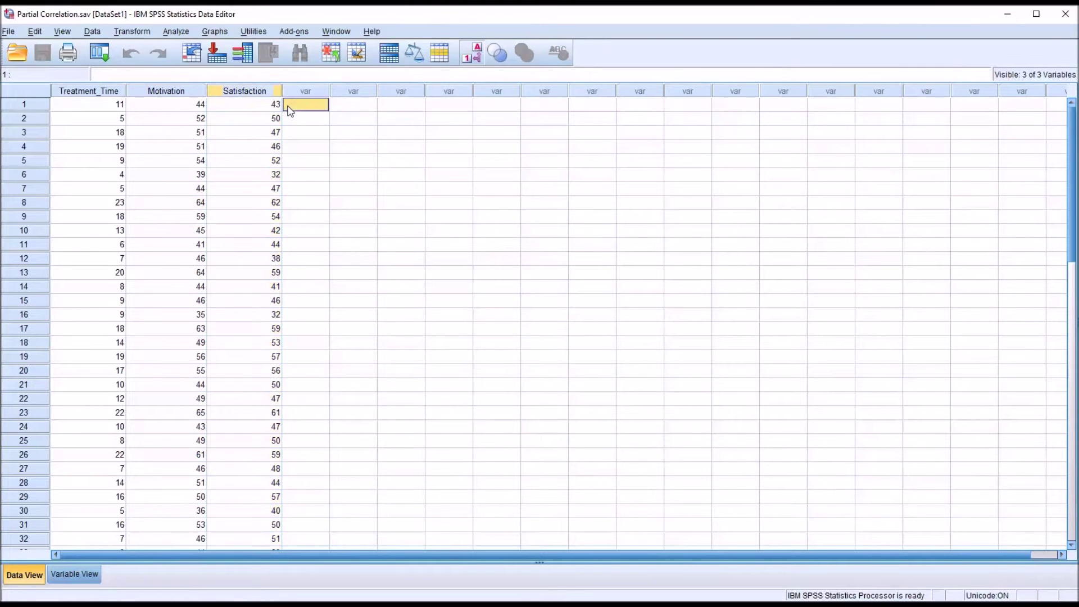
click(175, 93)
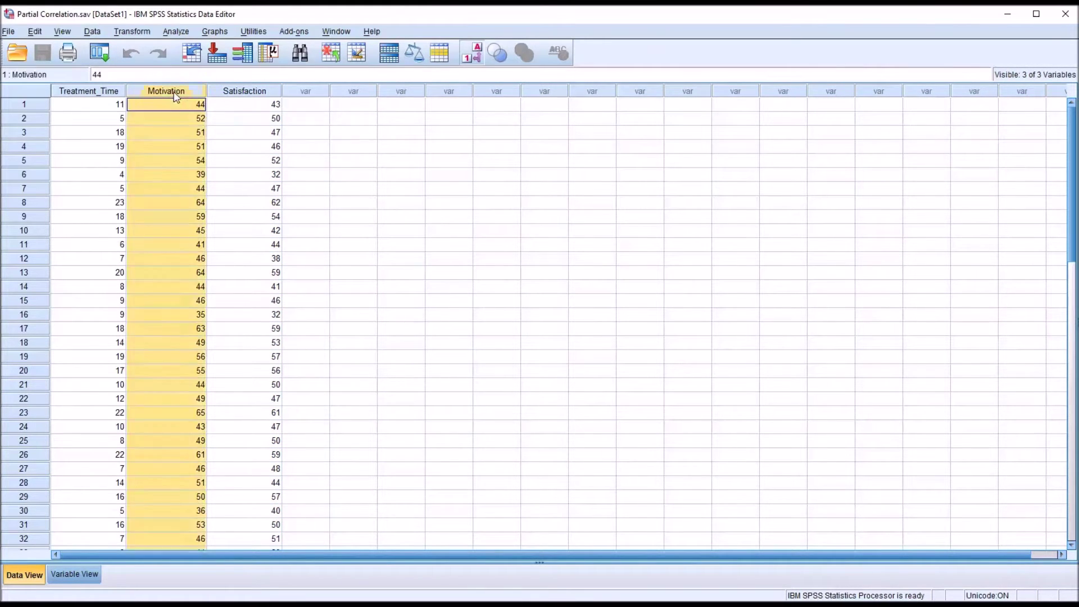
click(220, 95)
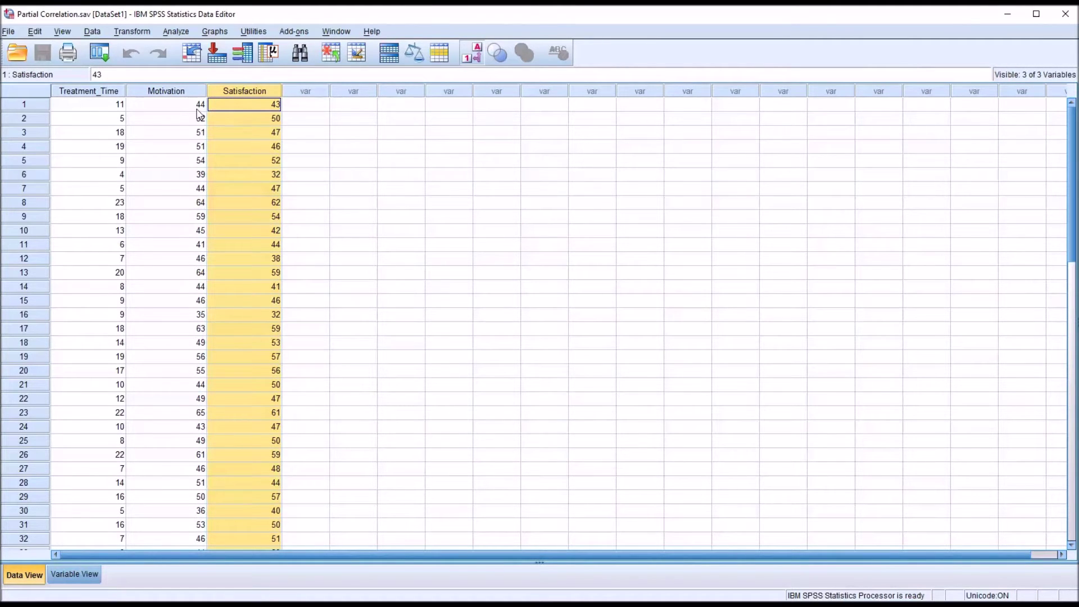
click(303, 108)
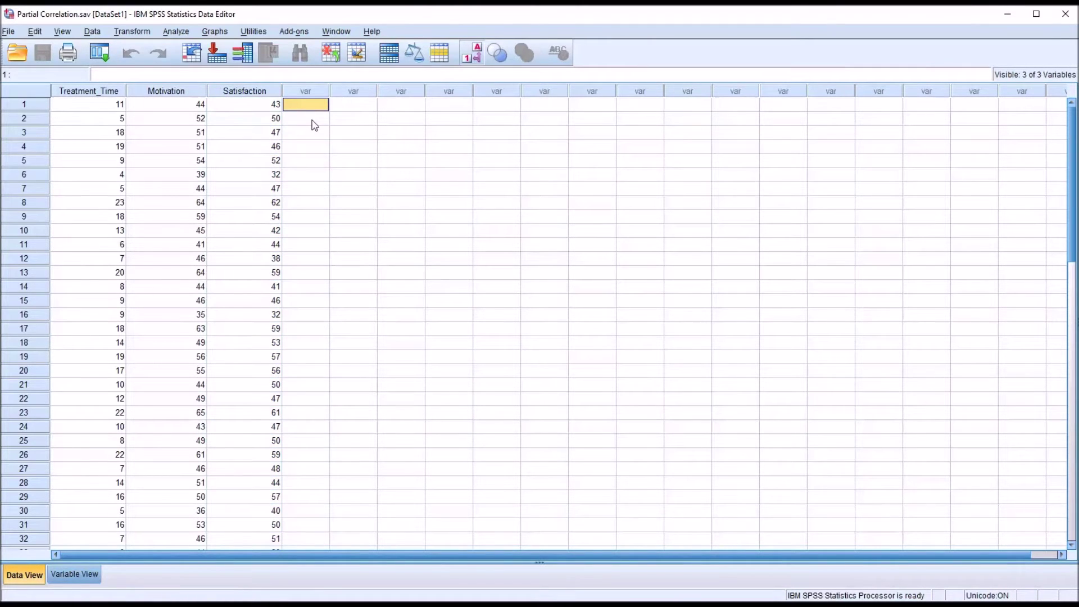
click(177, 93)
click(219, 95)
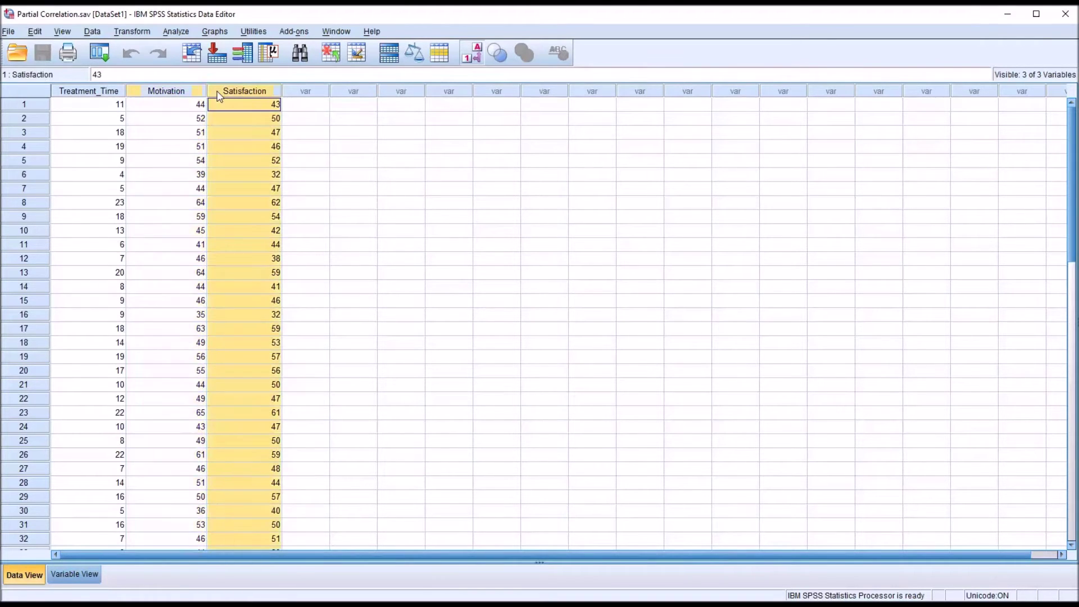
- Review the Treatment_Time column in relation to the Motivation and Satisfaction columns
click(85, 92)
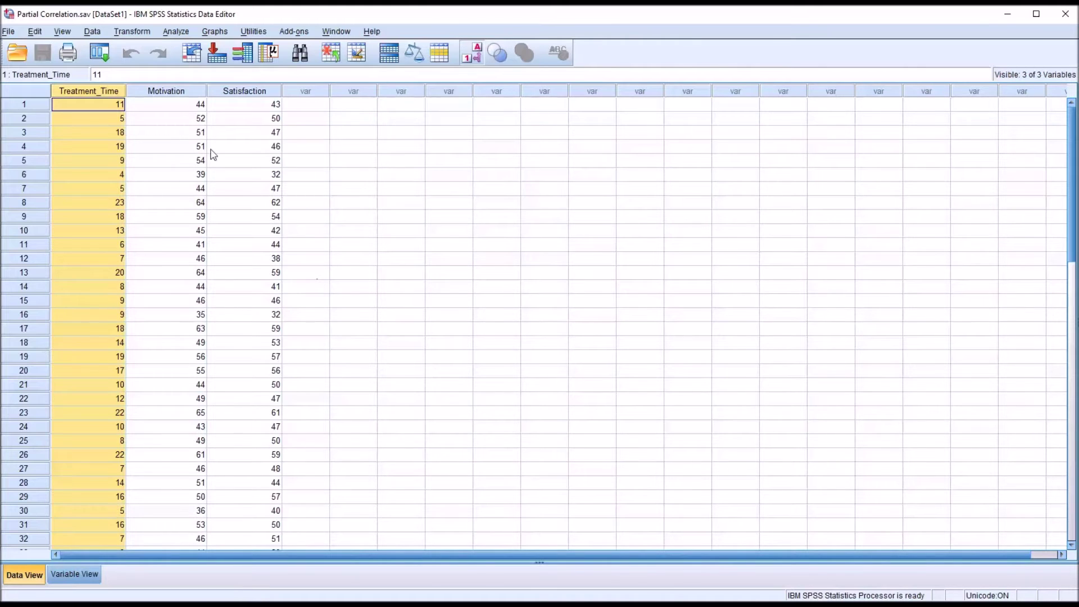
click(166, 92)
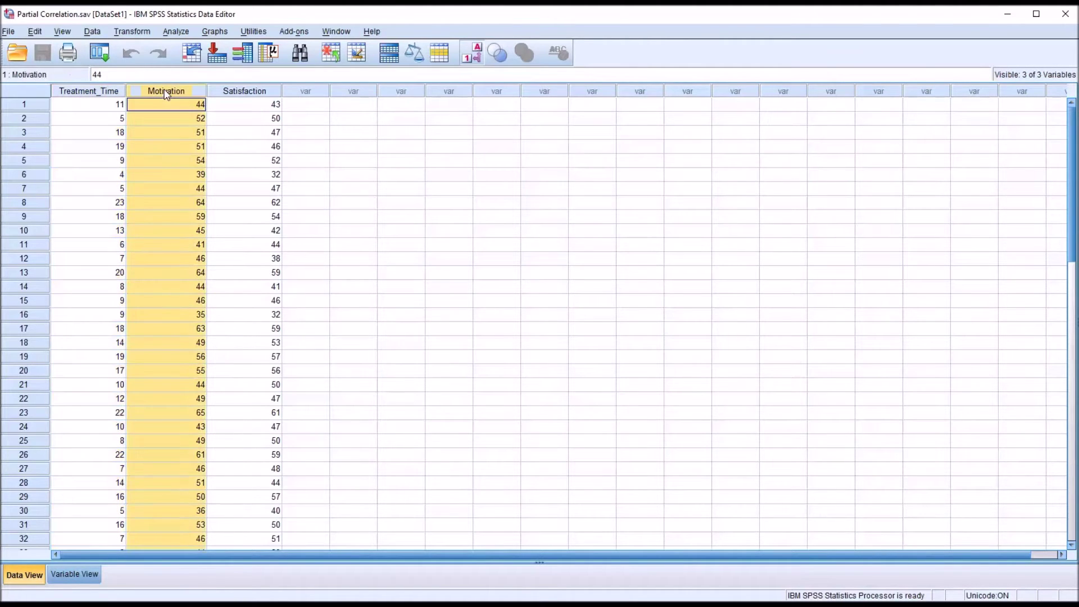
click(224, 94)
click(180, 93)
click(294, 106)
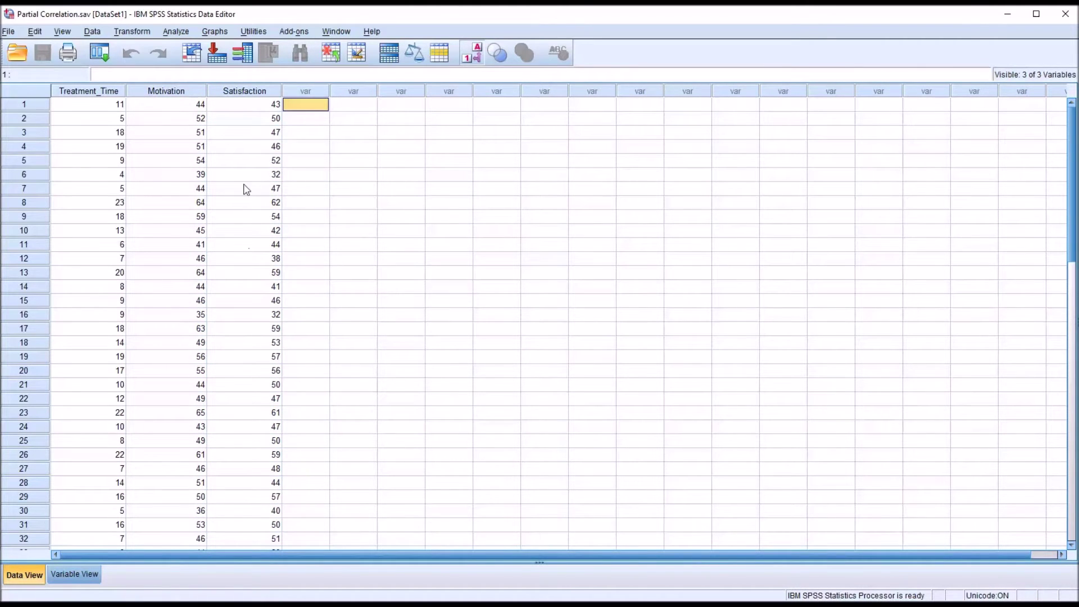
click(185, 92)
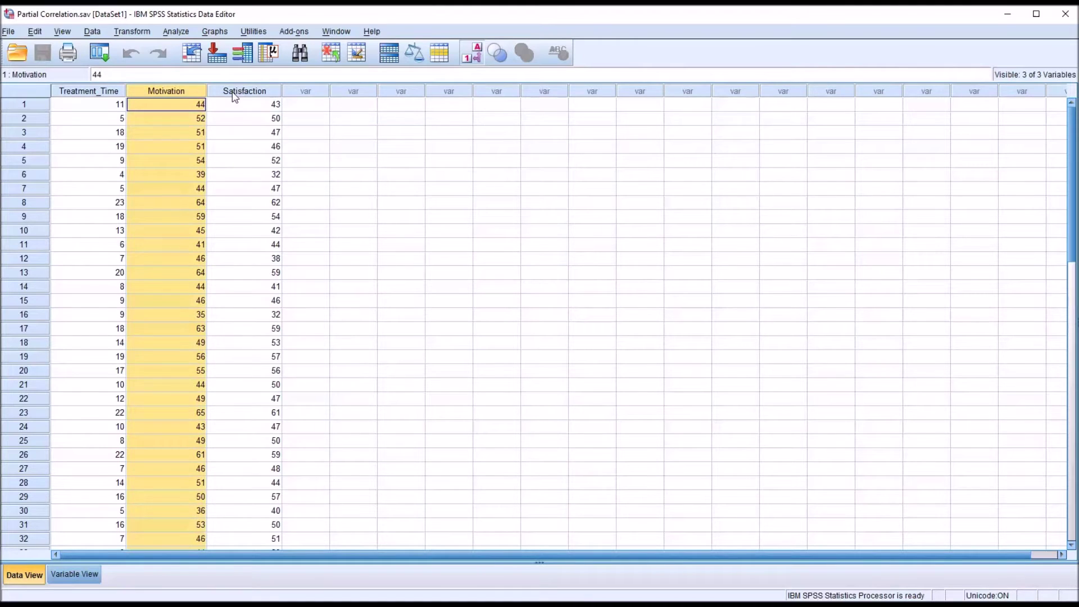
click(235, 97)
click(89, 98)
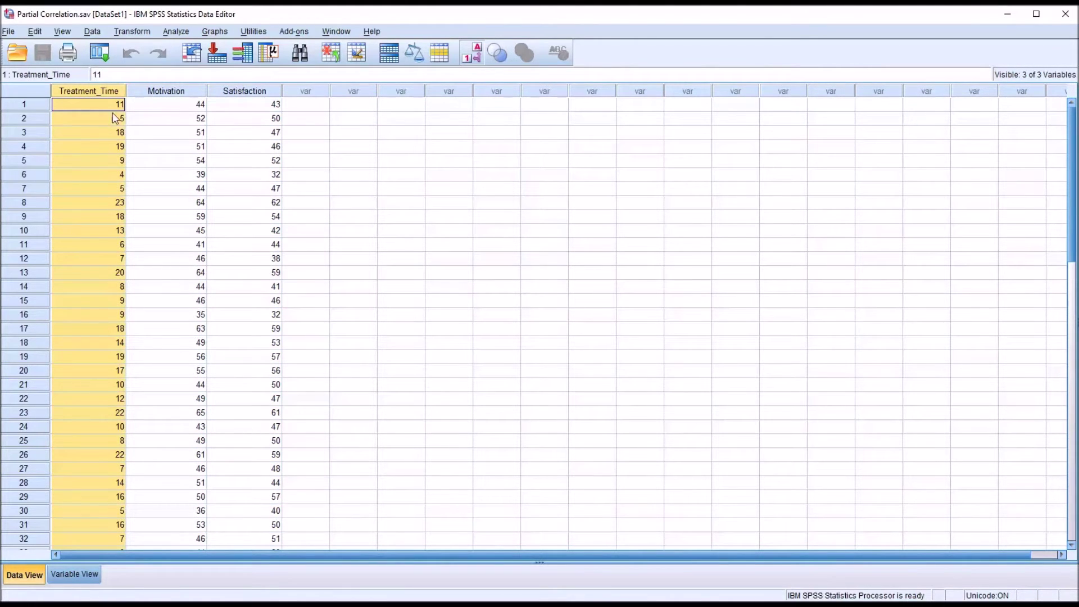
click(303, 106)
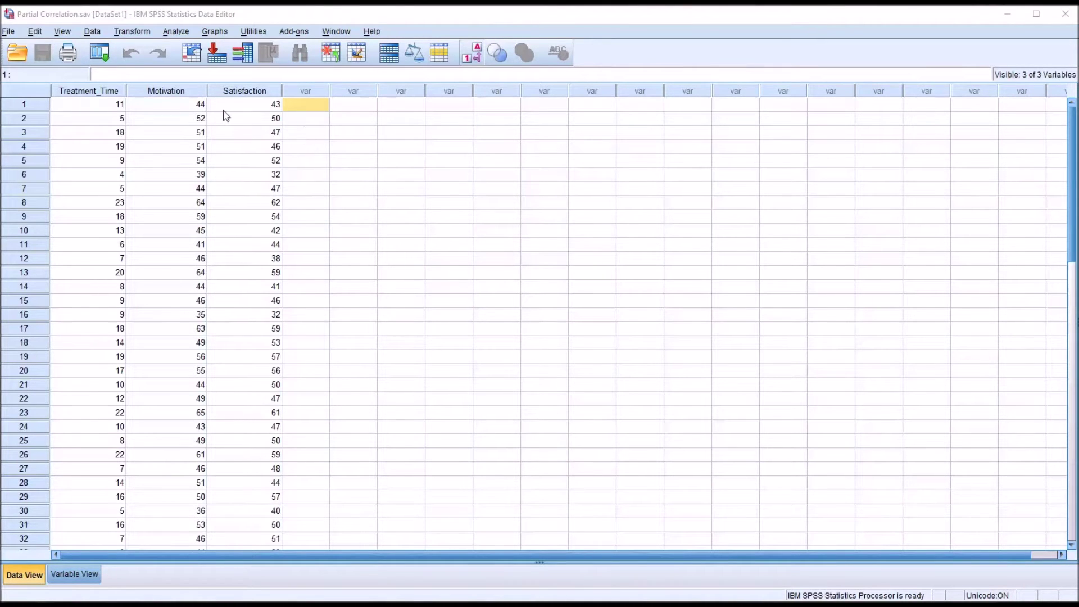
- Look over the values of Motivation, Satisfaction and Treatment_Time once more before analysing them
click(180, 93)
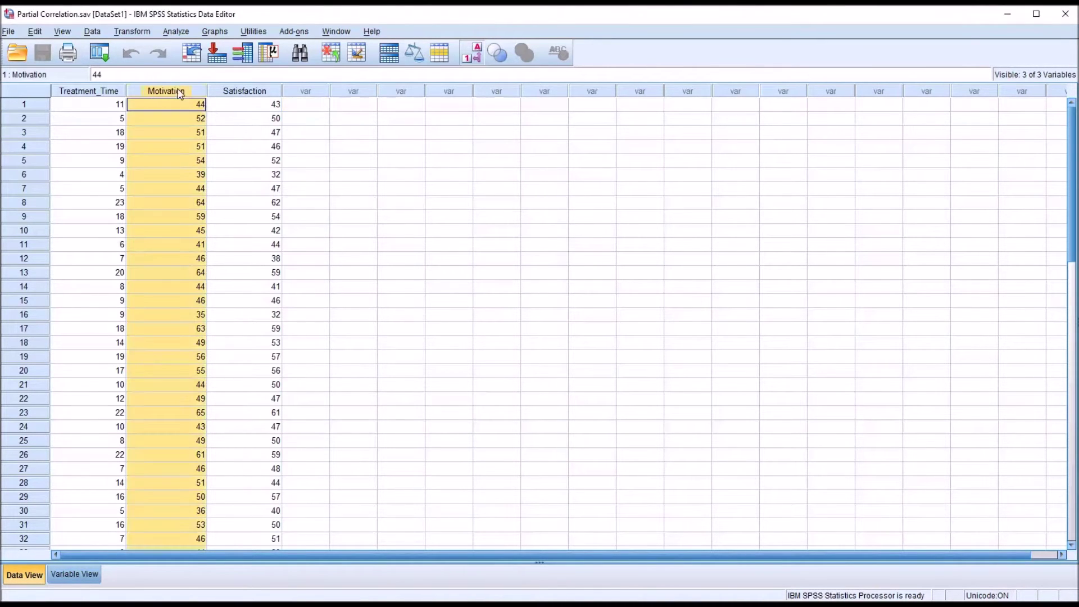
click(235, 93)
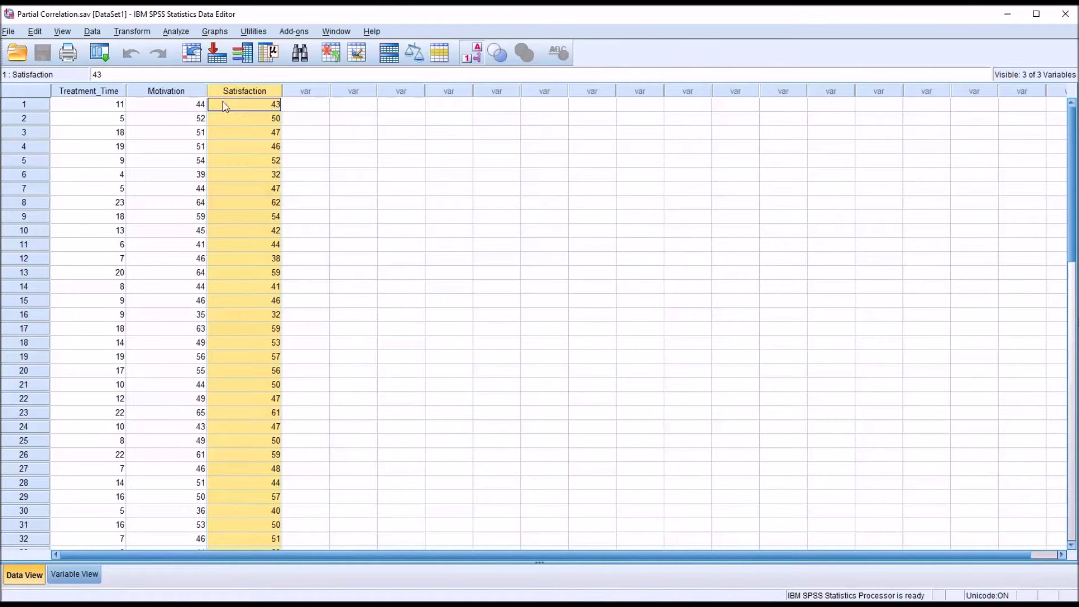
click(83, 95)
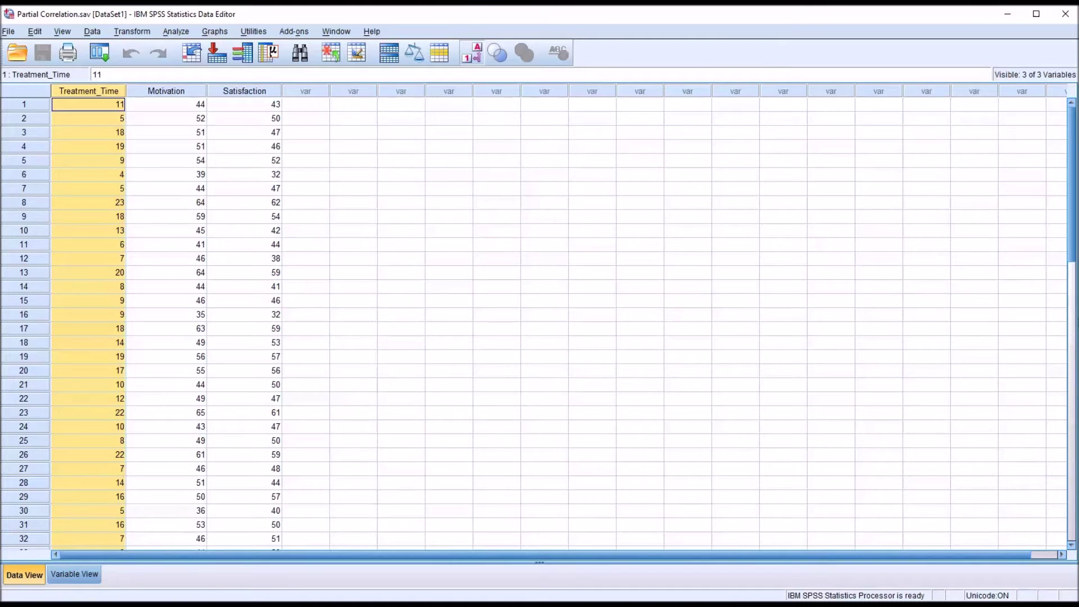
click(160, 92)
click(227, 92)
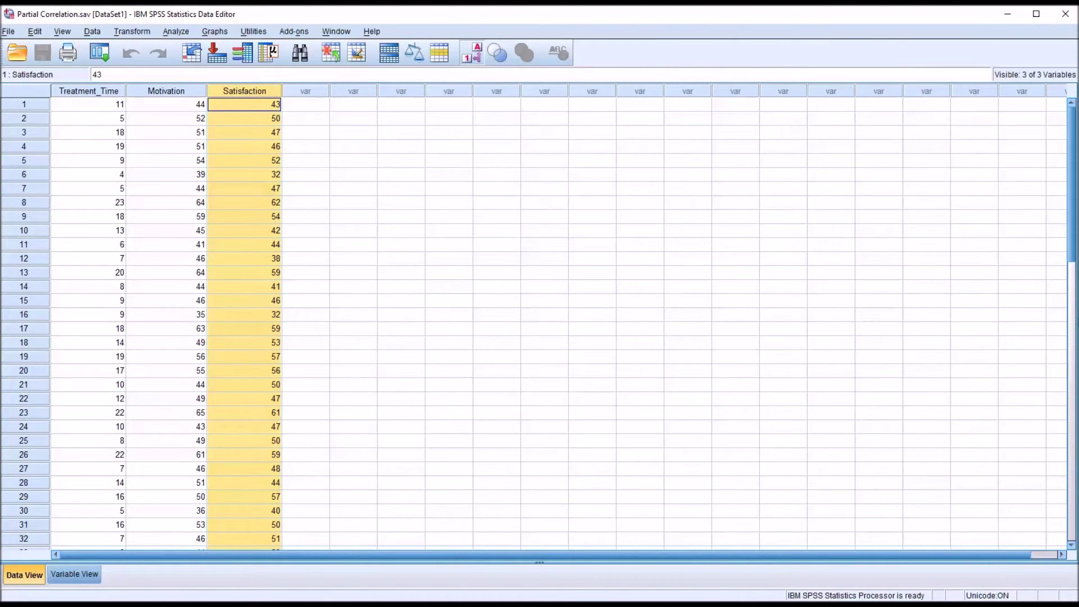
click(104, 92)
click(141, 93)
click(264, 94)
click(290, 106)
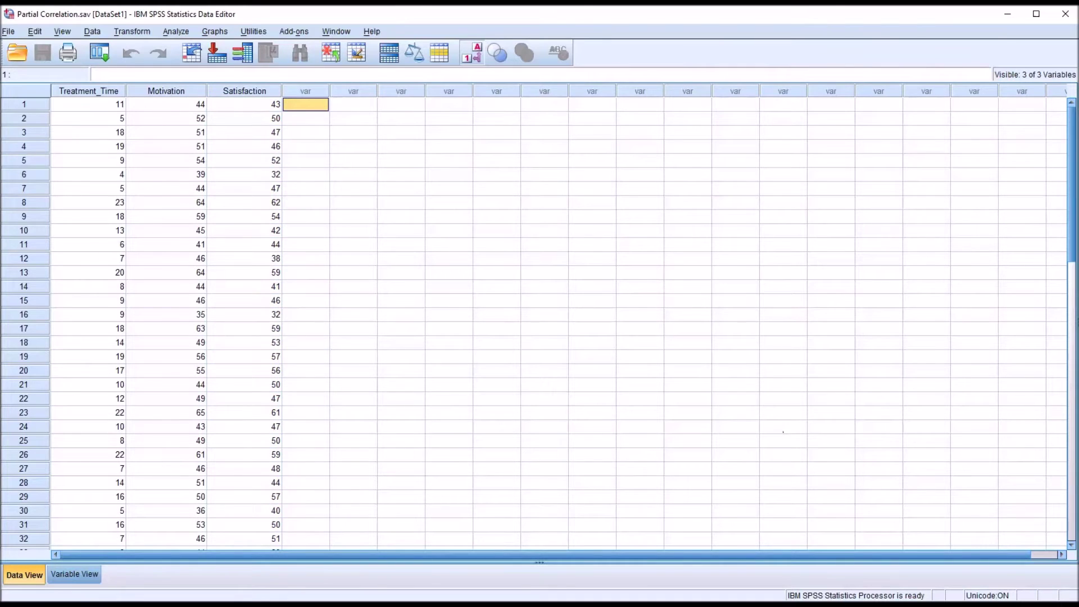
- Start an Explore analysis with Treatment_Time, Motivation and Satisfaction as the dependent variables
click(183, 33)
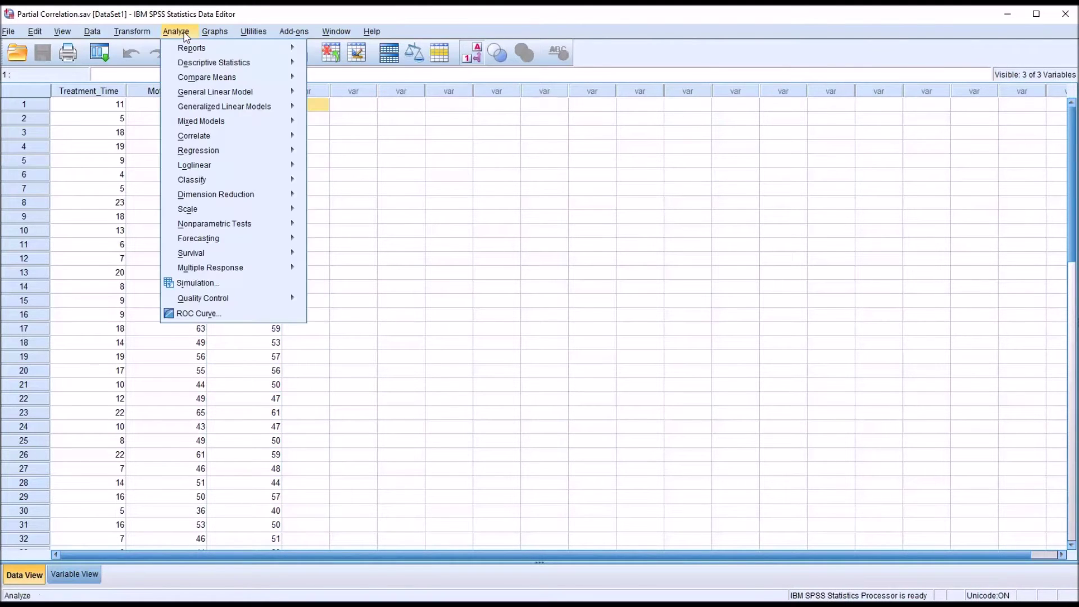
mouse_move(198, 63)
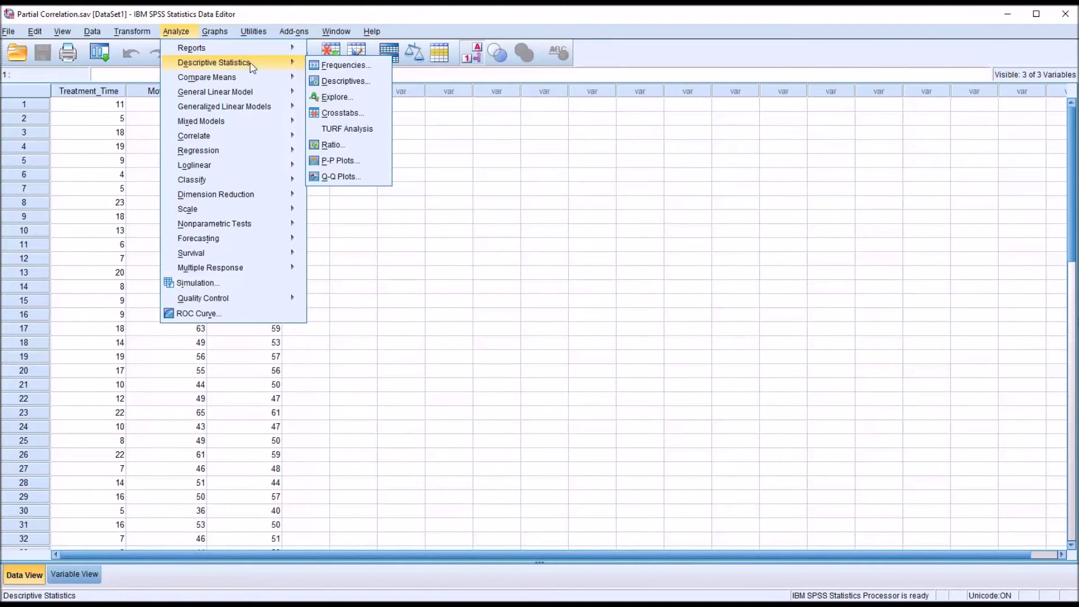
click(338, 98)
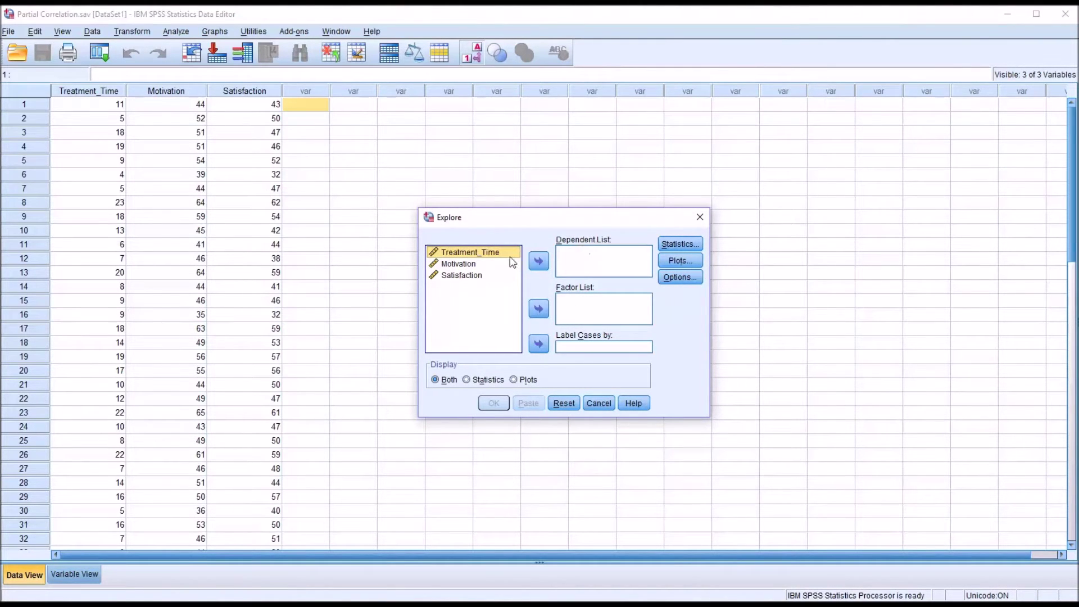
ctrl+click(467, 270)
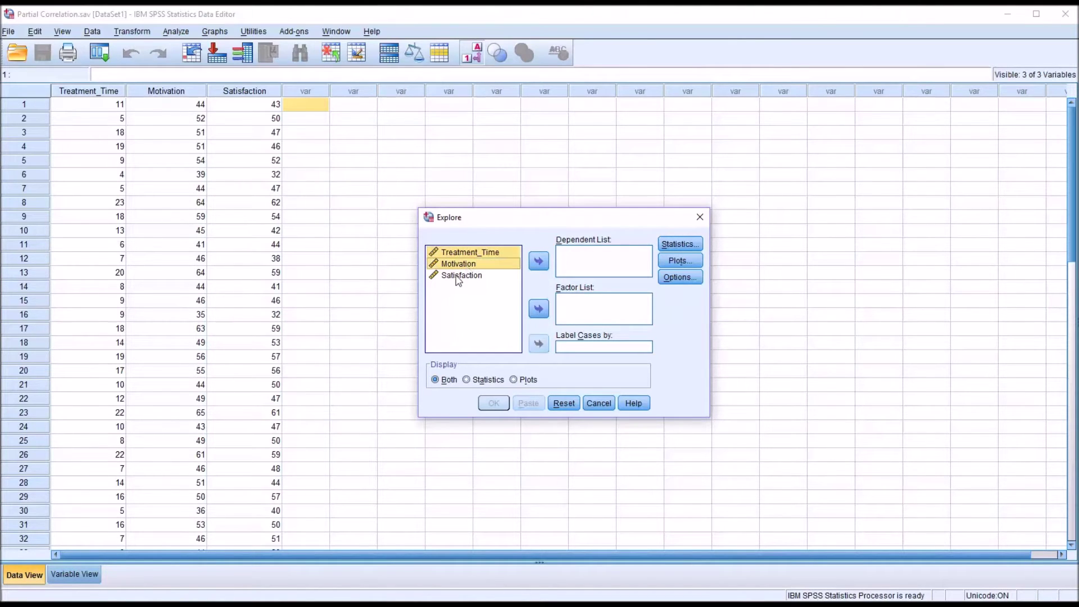
ctrl+click(459, 279)
drag(457, 270, 574, 259)
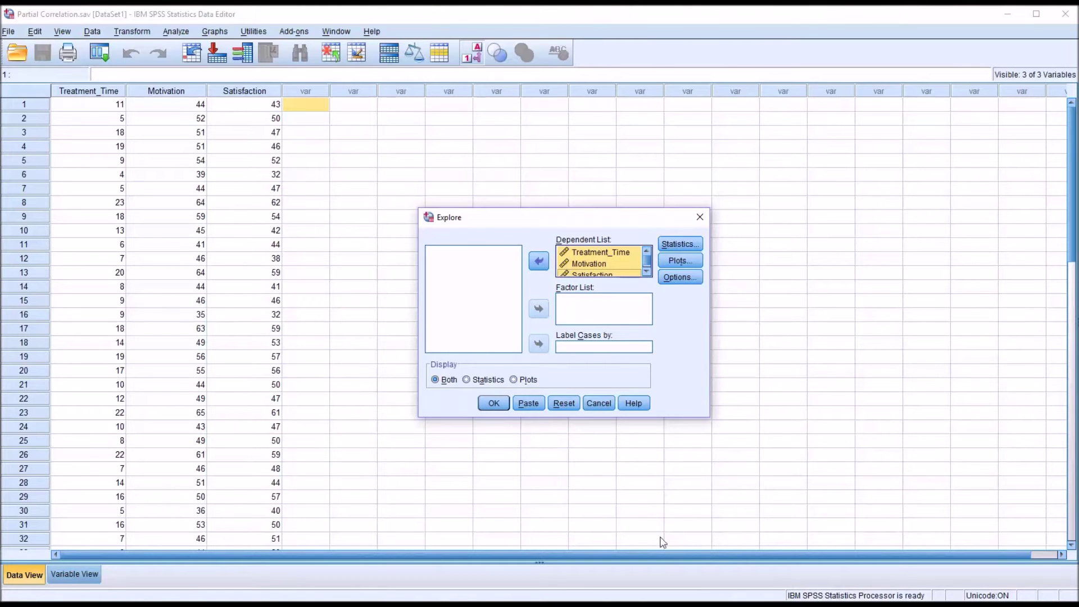
- Add outliers to the statistics of the Explore analysis, keeping the descriptives
click(682, 244)
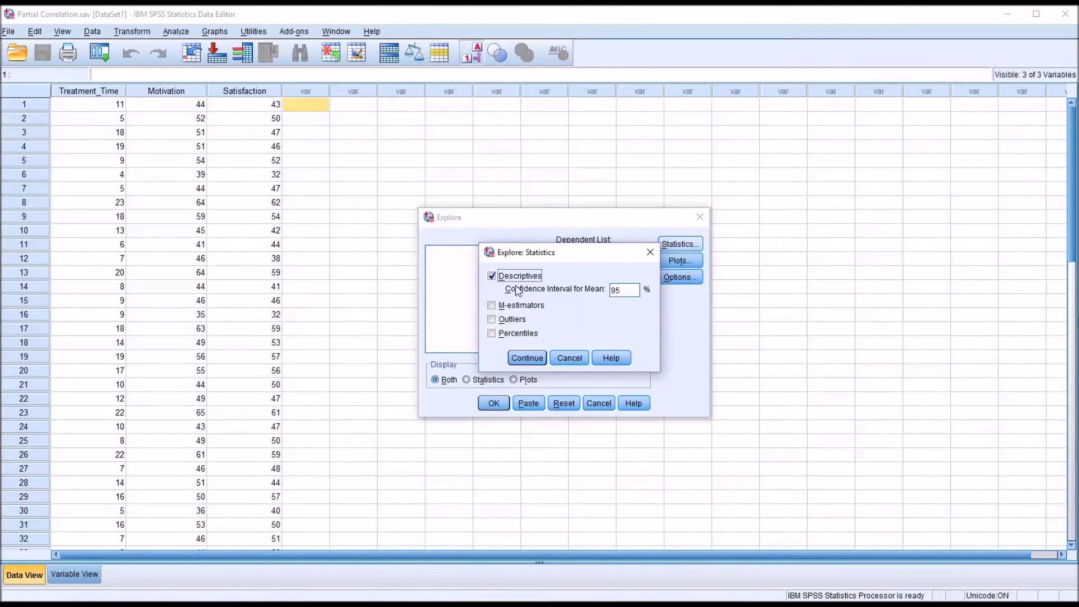
click(492, 319)
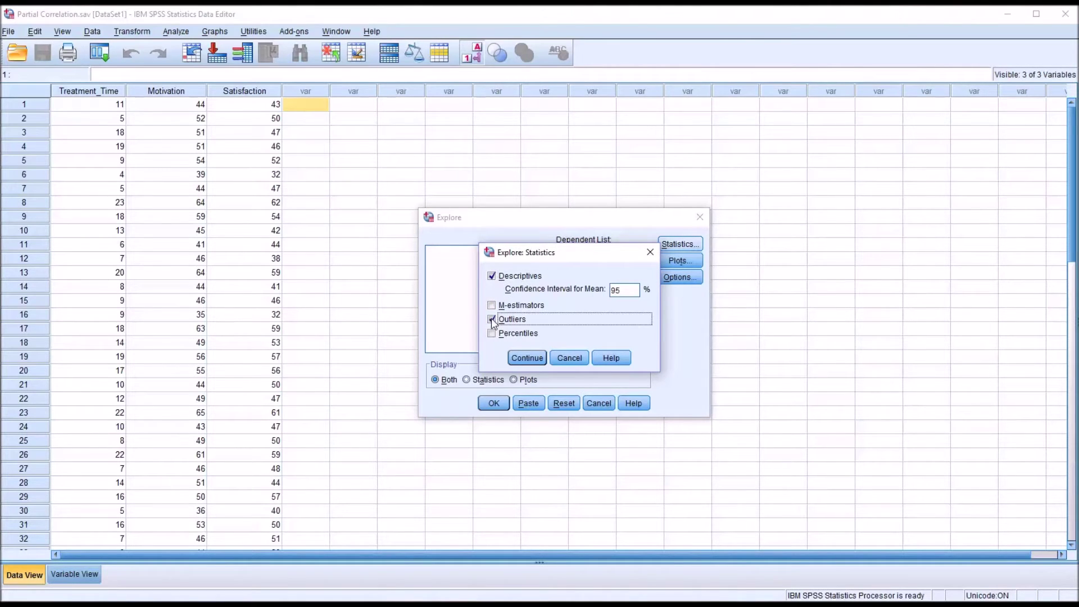
click(527, 358)
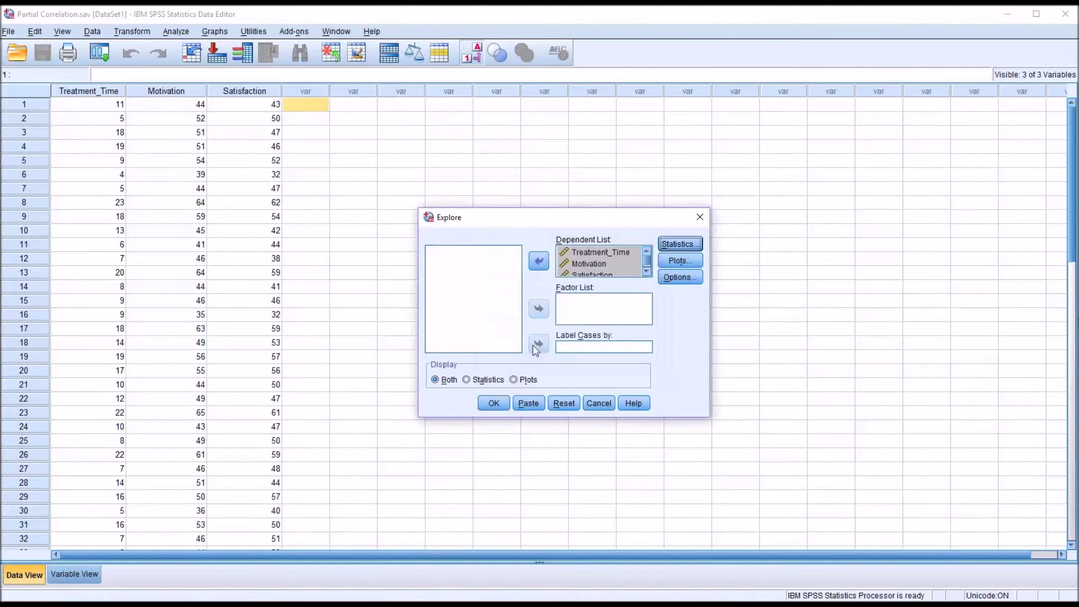
- Replace the stem-and-leaf plot with a histogram in the Explore analysis and add normality plots with tests
click(672, 260)
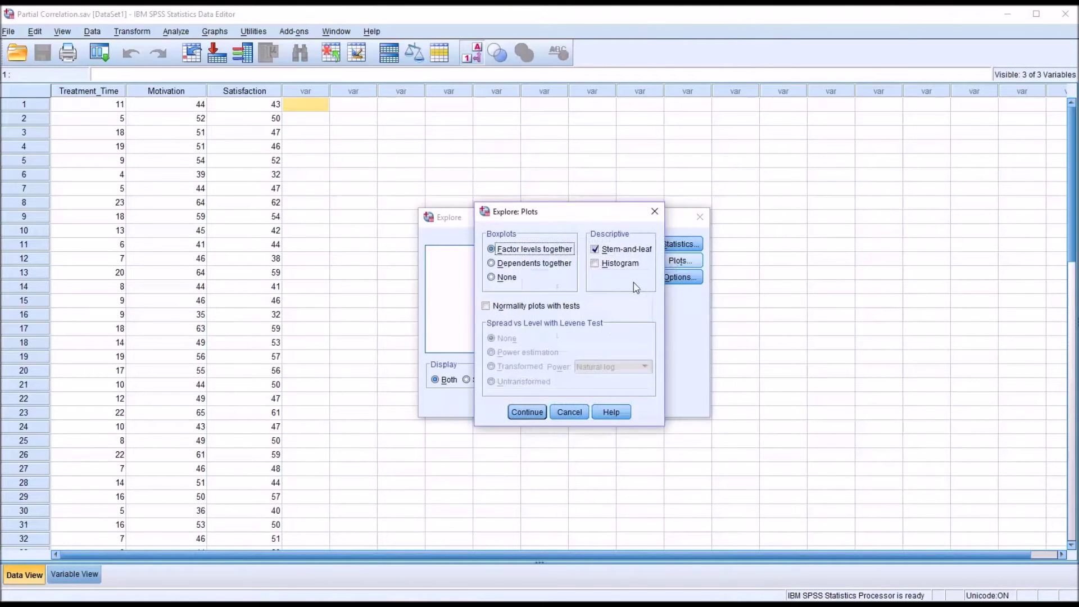
click(601, 251)
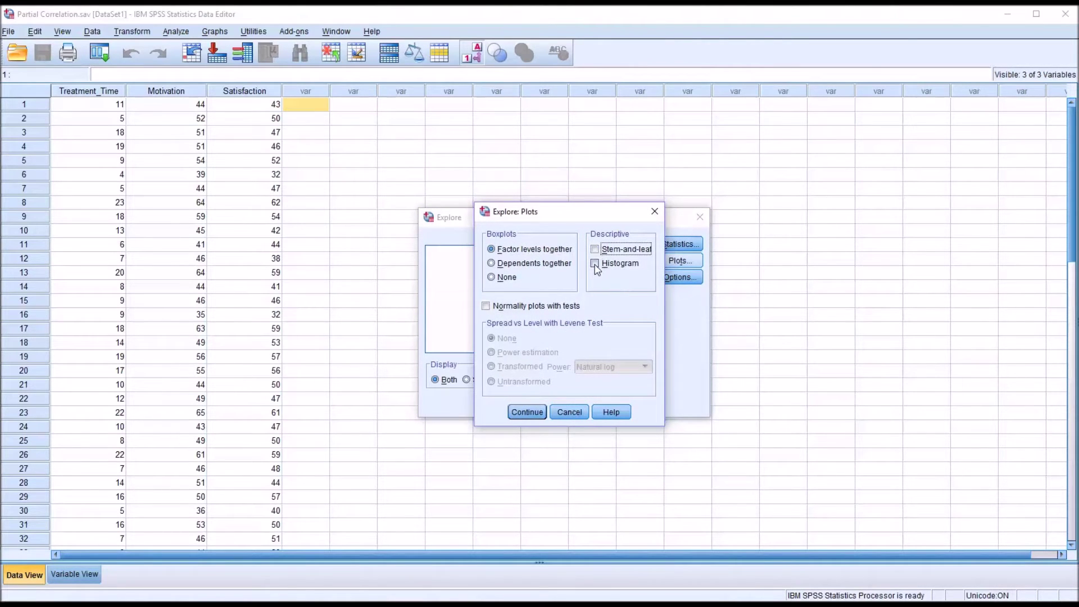
click(595, 264)
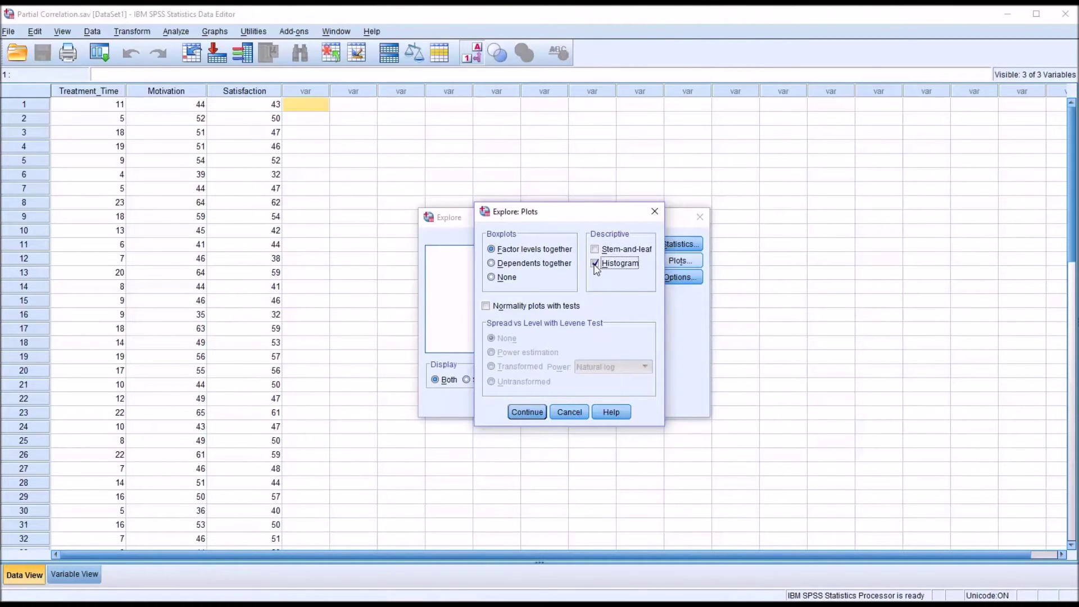
click(487, 308)
click(520, 414)
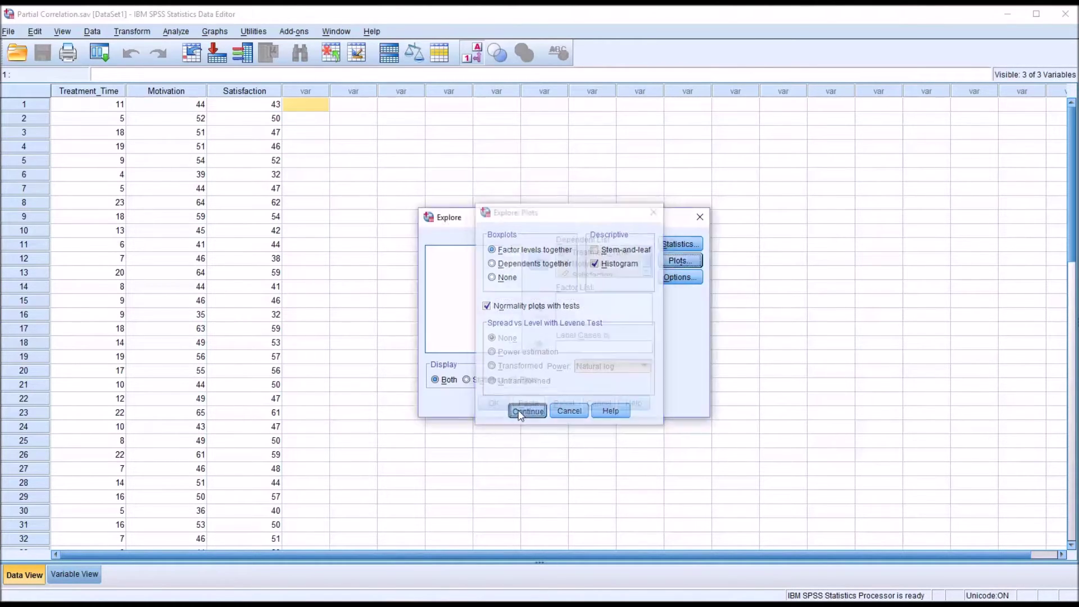
- Keep cases with missing values excluded listwise and run the Explore analysis
click(680, 277)
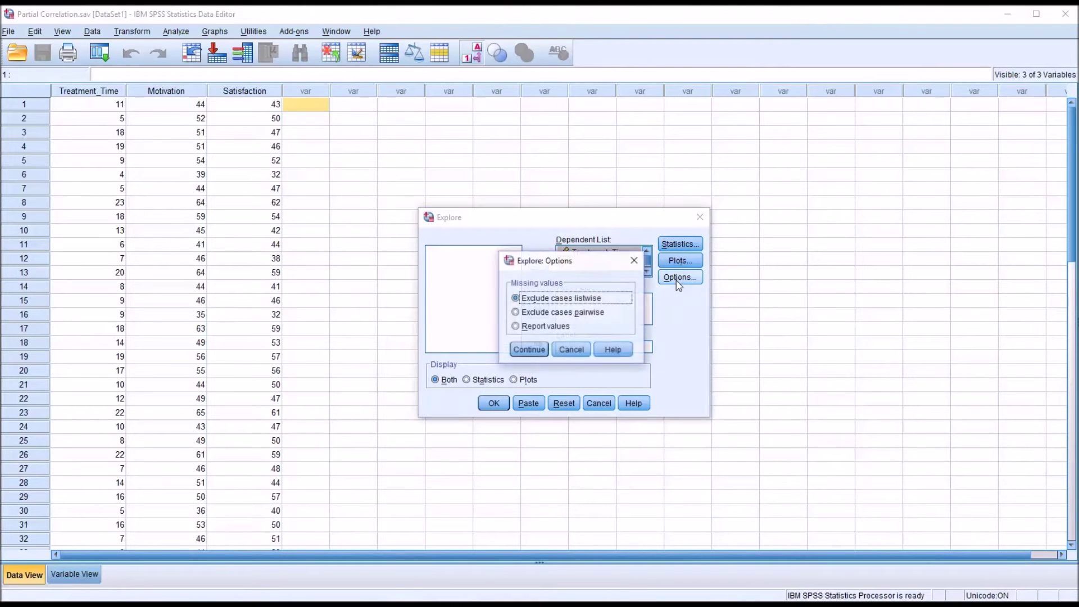
click(535, 351)
click(494, 403)
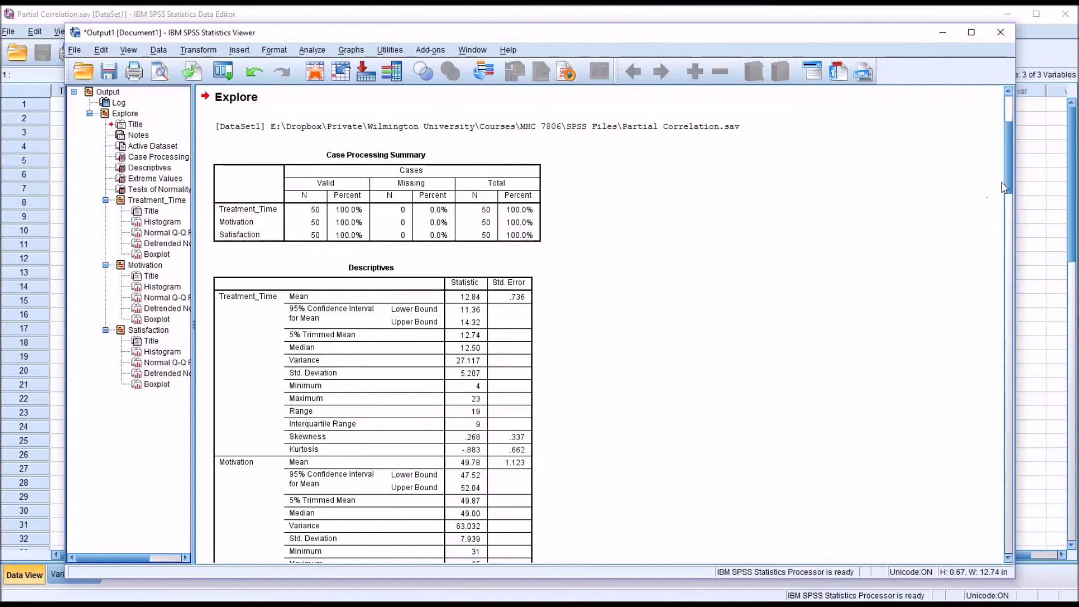
- Review the Descriptives table for Treatment_Time, Motivation and Satisfaction, including skewness and kurtosis
scroll(1003, 193, down, 5)
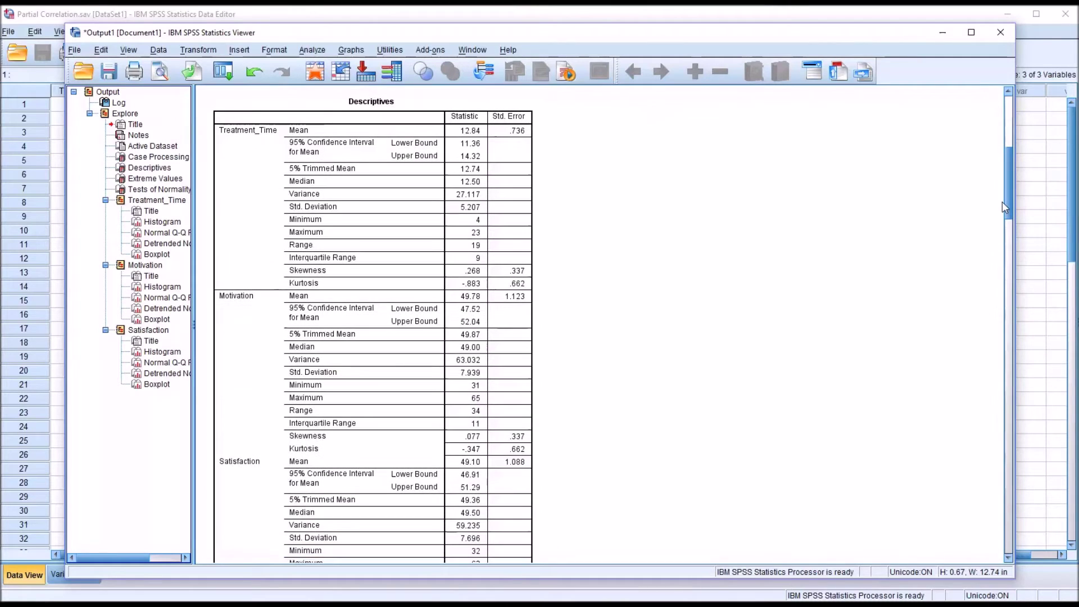
scroll(1002, 203, down, 1)
scroll(1004, 209, down, 2)
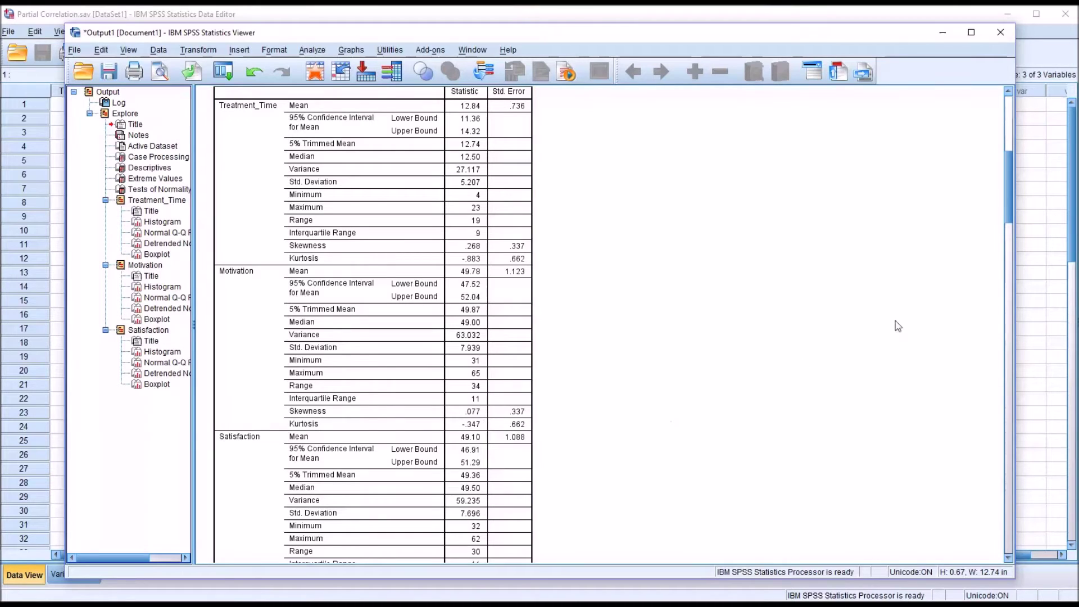
scroll(1007, 228, down, 1)
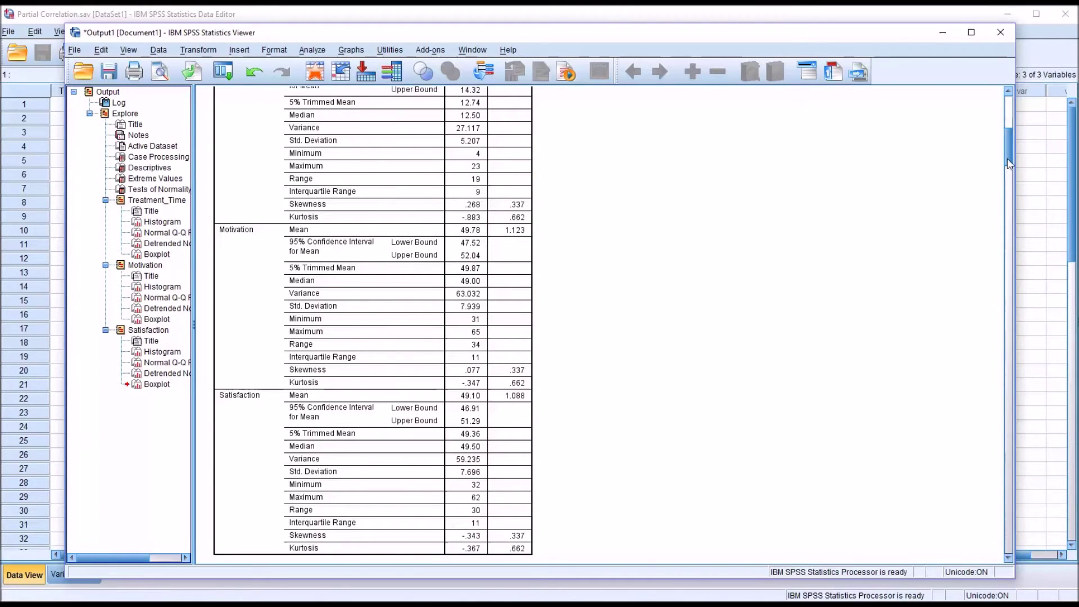
scroll(1009, 163, up, 3)
scroll(1009, 164, down, 4)
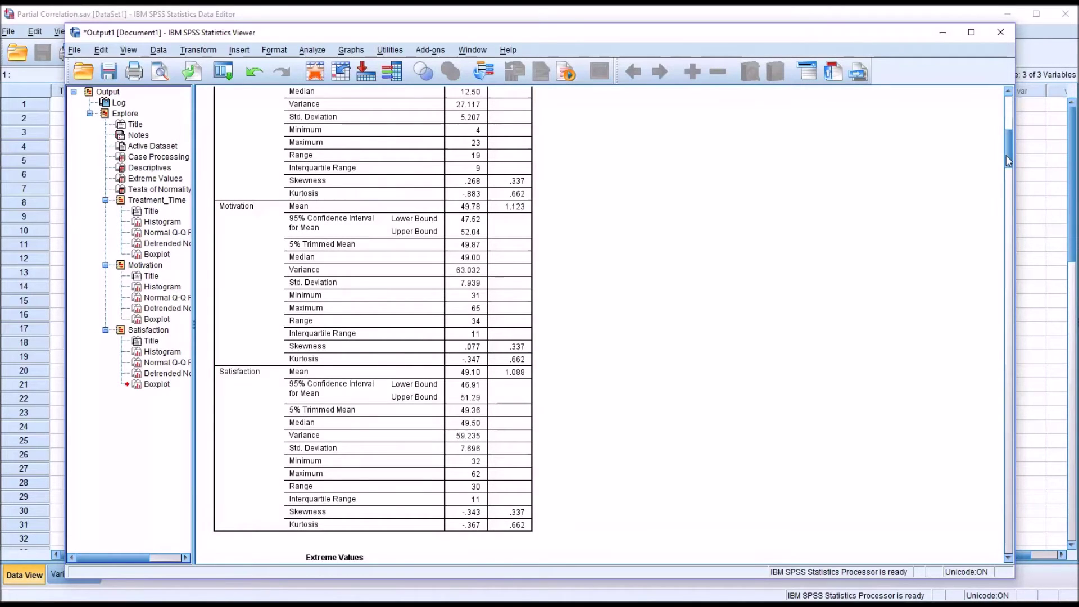
scroll(1006, 165, up, 1)
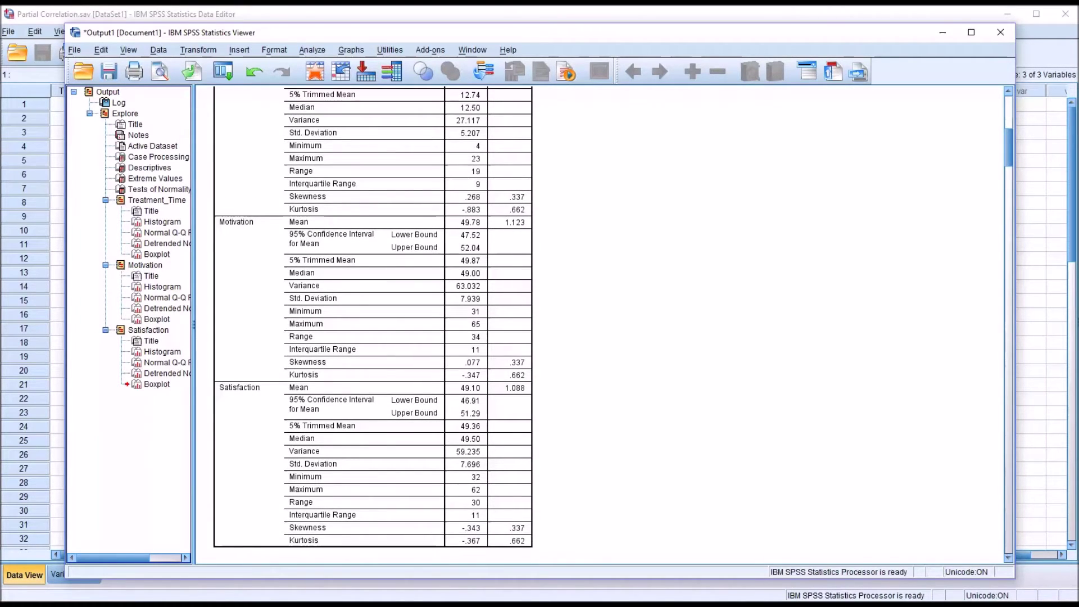
scroll(958, 363, down, 1)
- Examine the Kolmogorov-Smirnov and Shapiro-Wilk significance values in the Tests of Normality table
drag(1007, 214, 1008, 349)
click(578, 406)
click(357, 179)
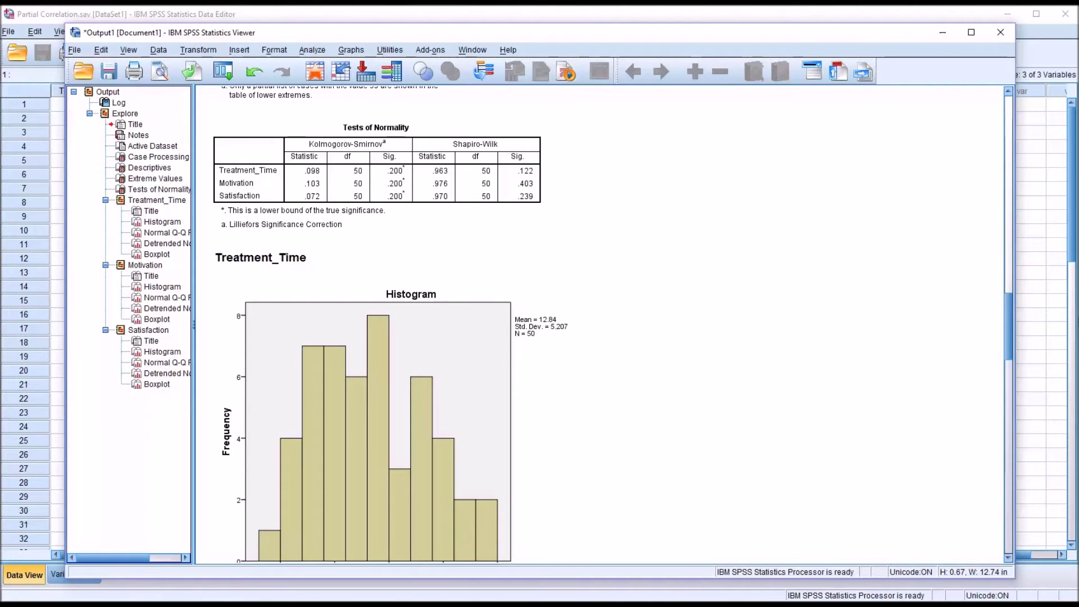
scroll(613, 324, down, 1)
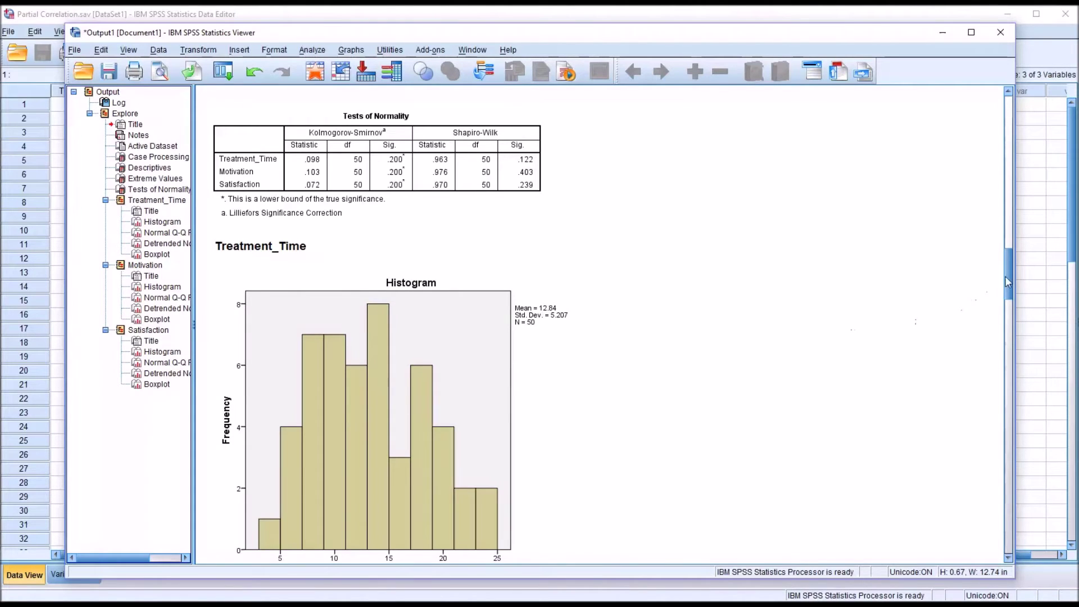
- Inspect the histograms and boxplots of Treatment_Time, Motivation and Satisfaction for distribution shape and outliers
drag(1010, 278, 1000, 400)
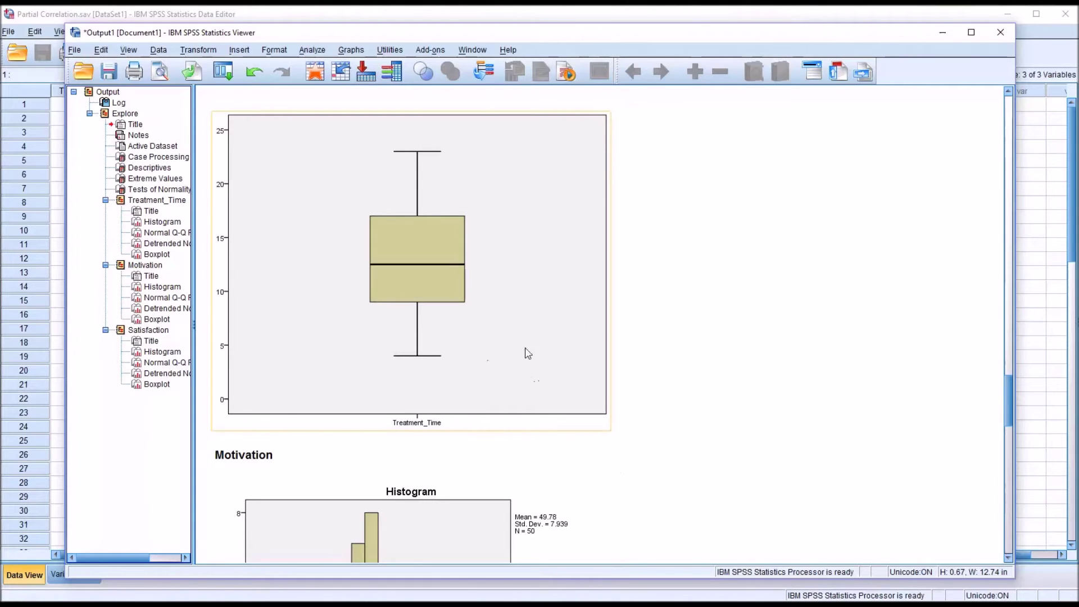
drag(1011, 389, 1006, 414)
click(502, 325)
click(702, 331)
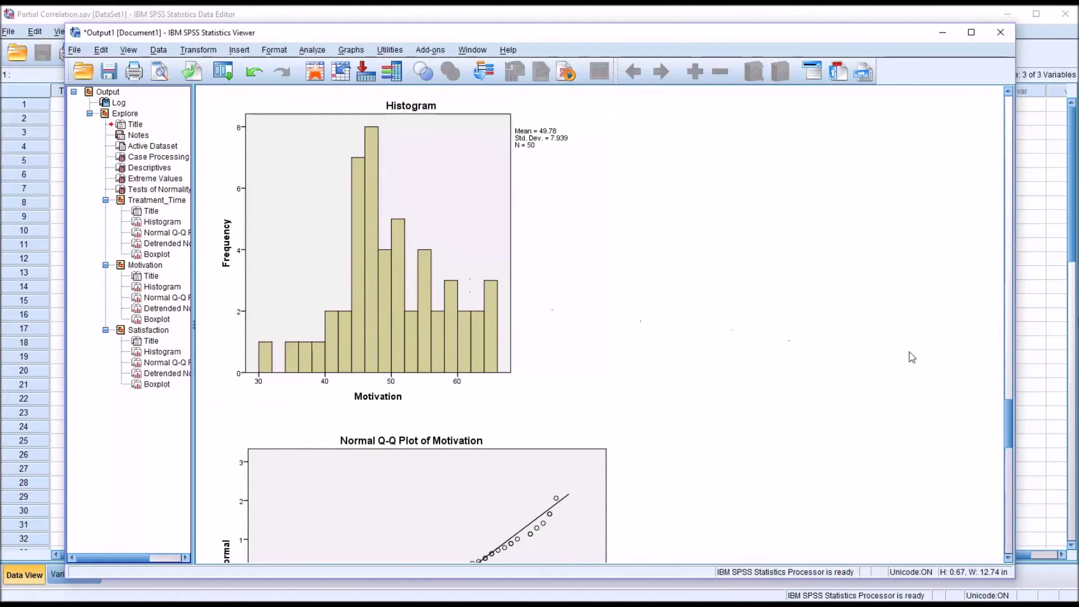
drag(1010, 410, 1010, 465)
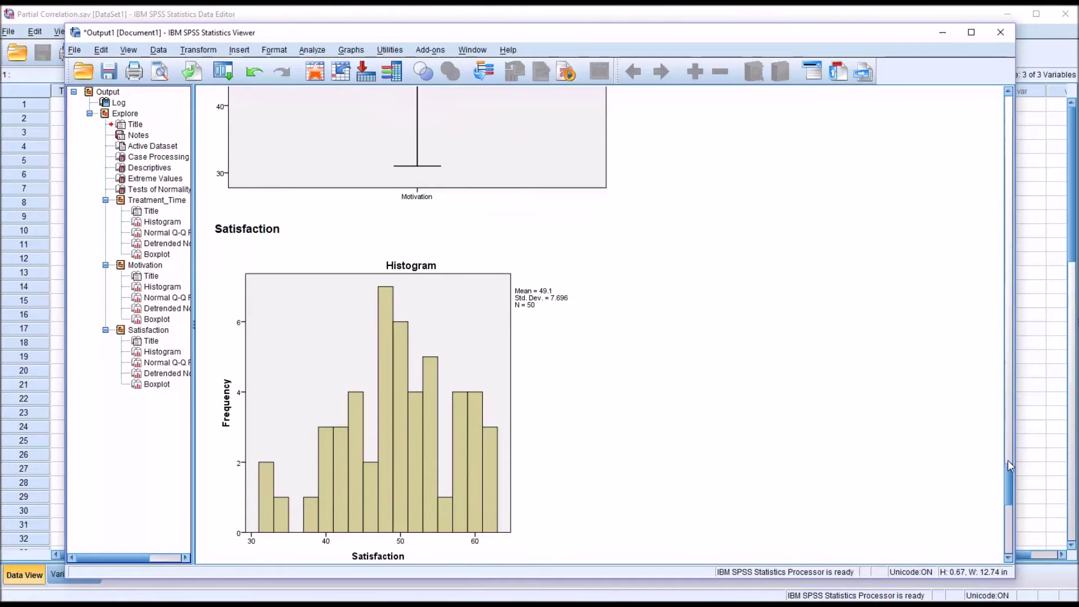
drag(1010, 476, 1009, 524)
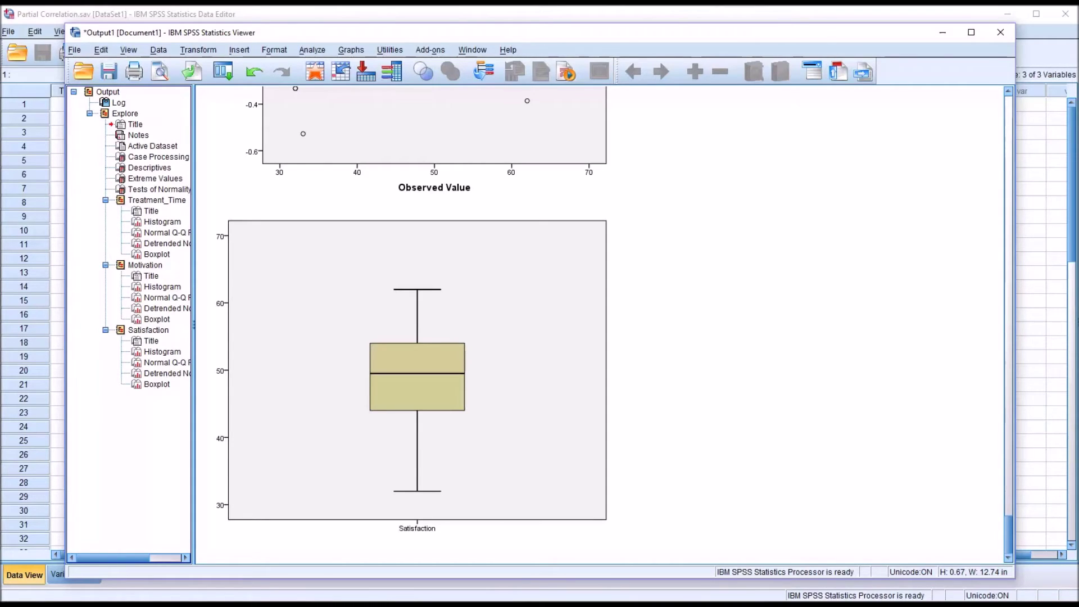
- Create a matrix scatterplot with Treatment_Time, Motivation and Satisfaction as the matrix variables, using the legacy scatter dialog
click(942, 32)
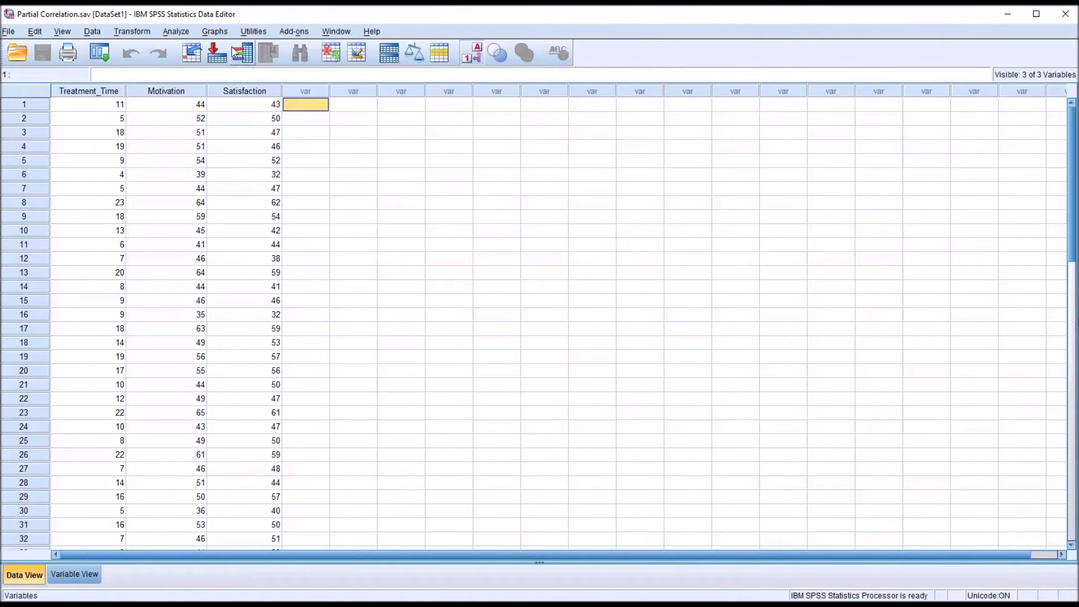
click(216, 32)
mouse_move(243, 115)
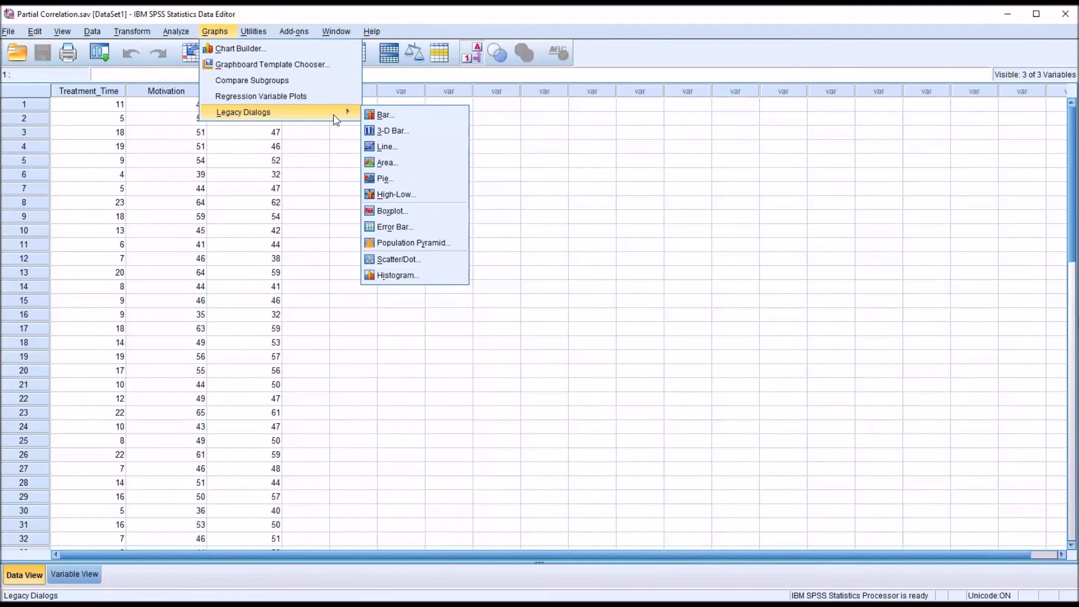
click(414, 260)
click(523, 290)
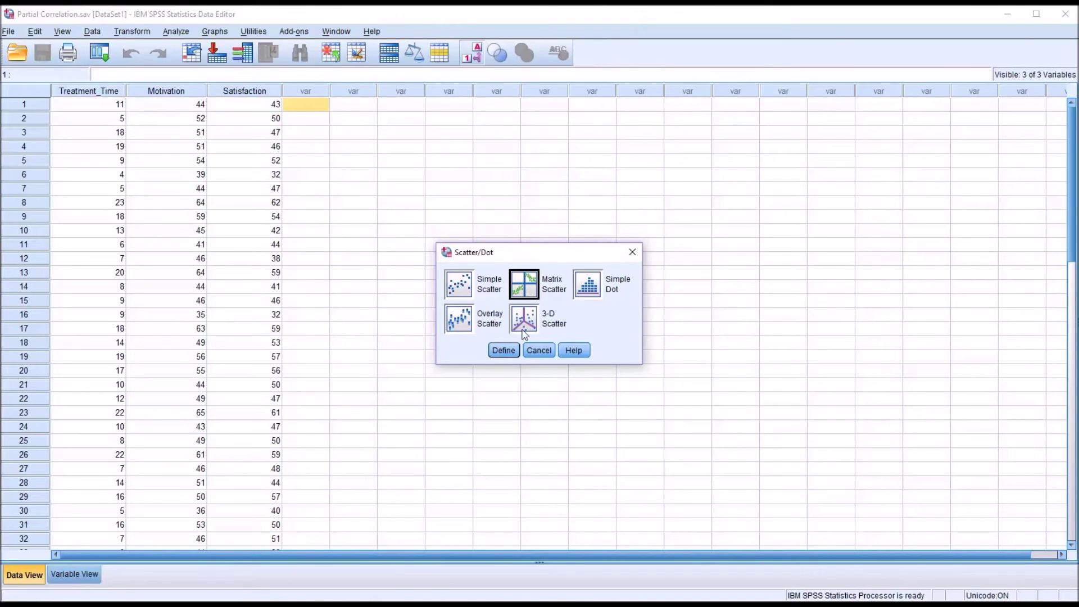
click(503, 350)
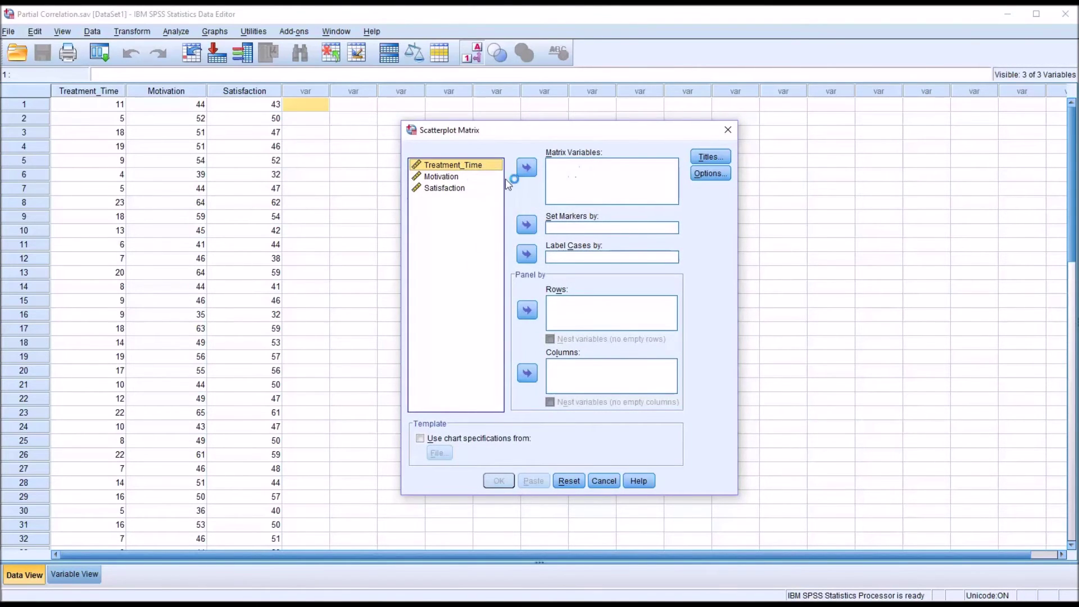
shift+click(450, 177)
shift+click(450, 187)
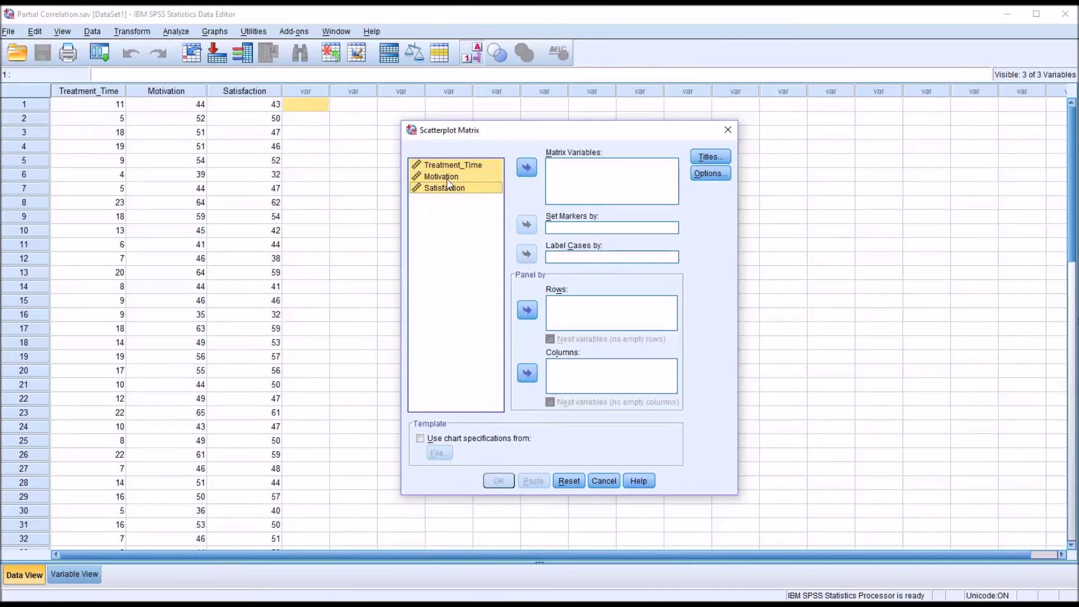
click(526, 167)
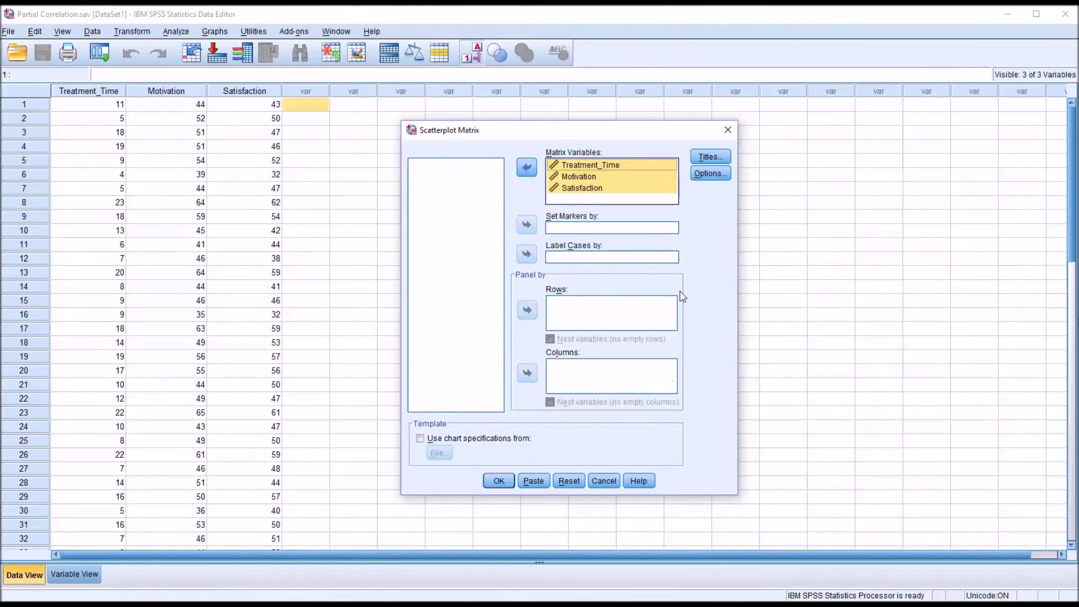
click(498, 480)
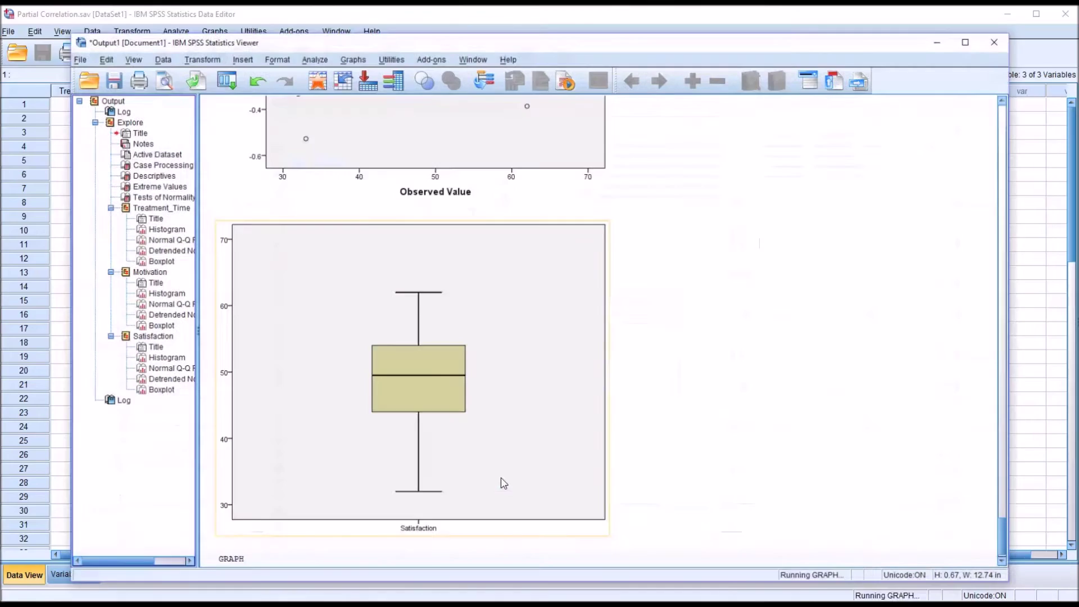
- Examine the scatterplot matrix for linear relationships between Treatment_Time, Motivation and Satisfaction
drag(1008, 521, 1007, 537)
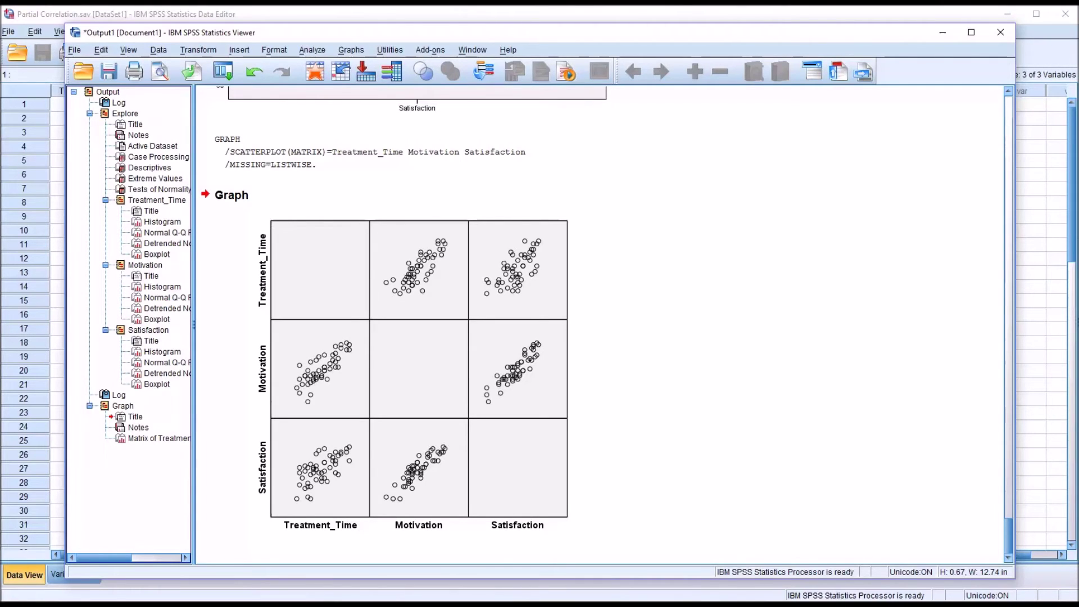
click(608, 390)
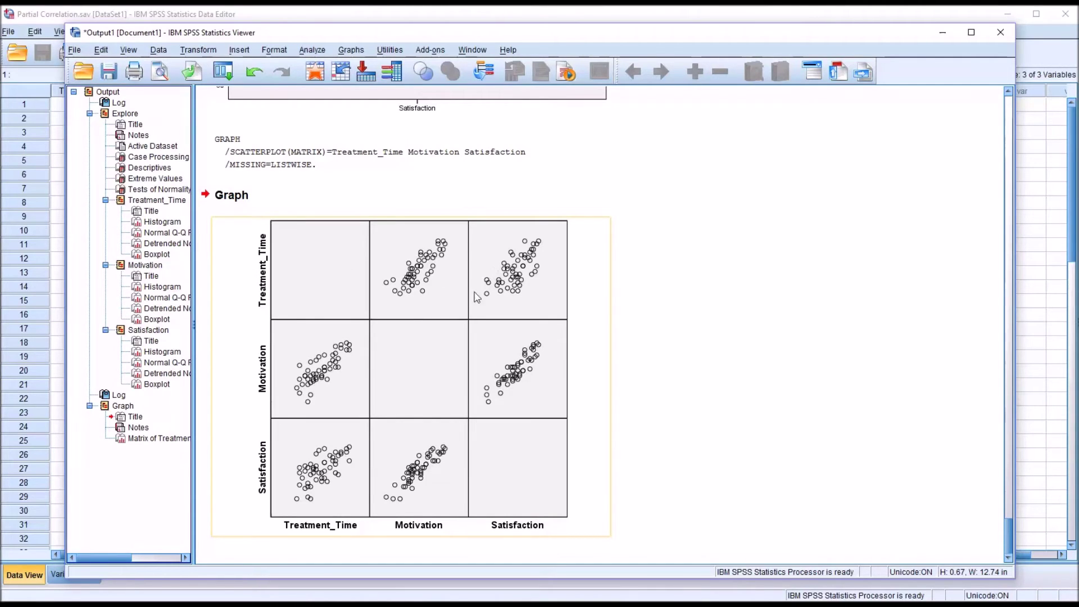
click(686, 501)
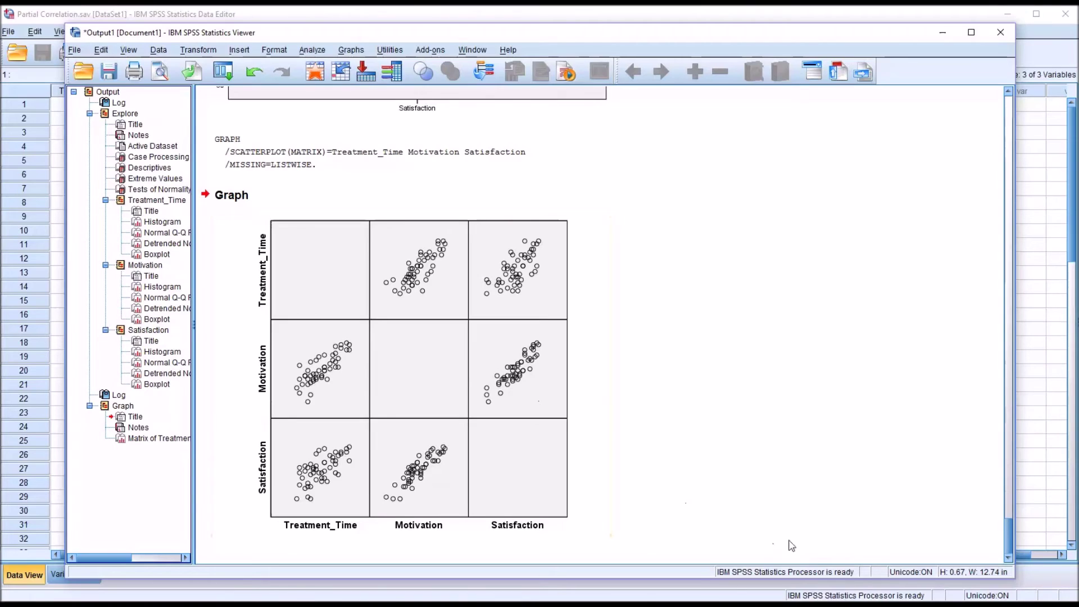
click(613, 471)
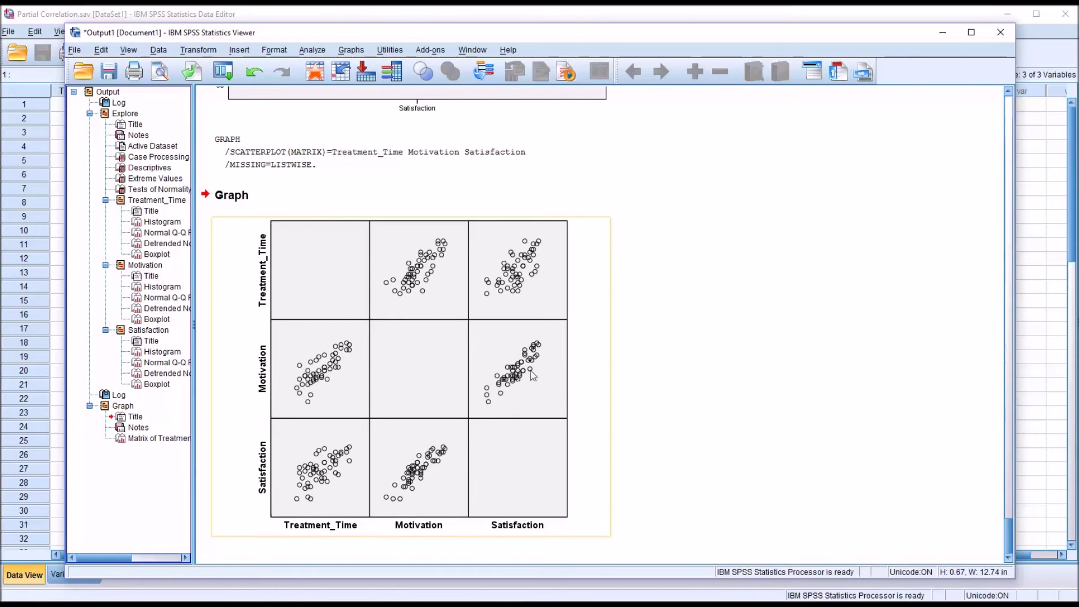
click(667, 382)
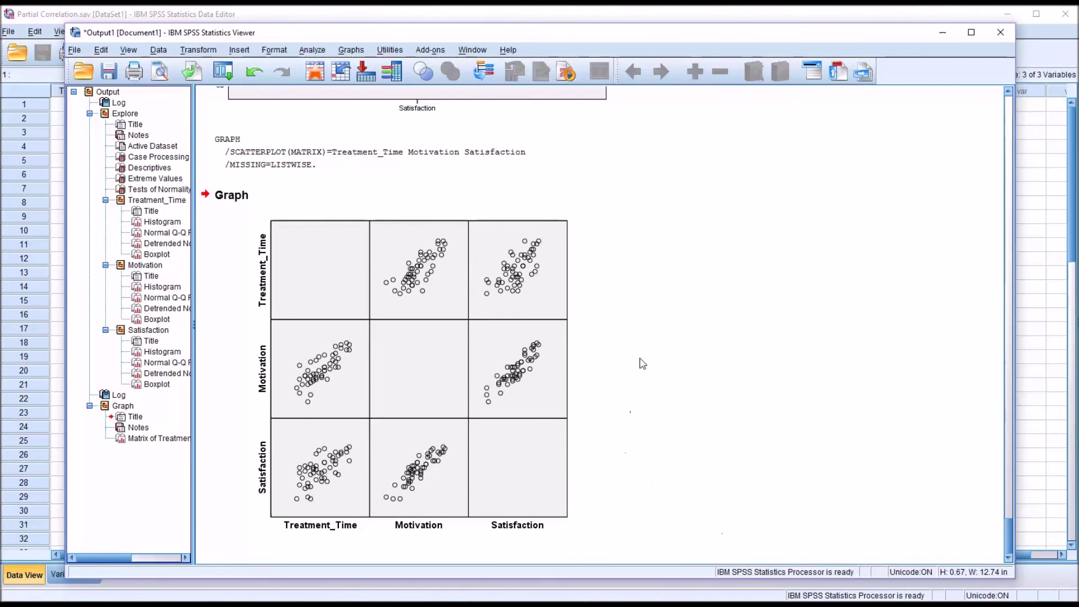
- Set up a partial correlation between Motivation and Satisfaction, controlling for Treatment_Time
click(311, 50)
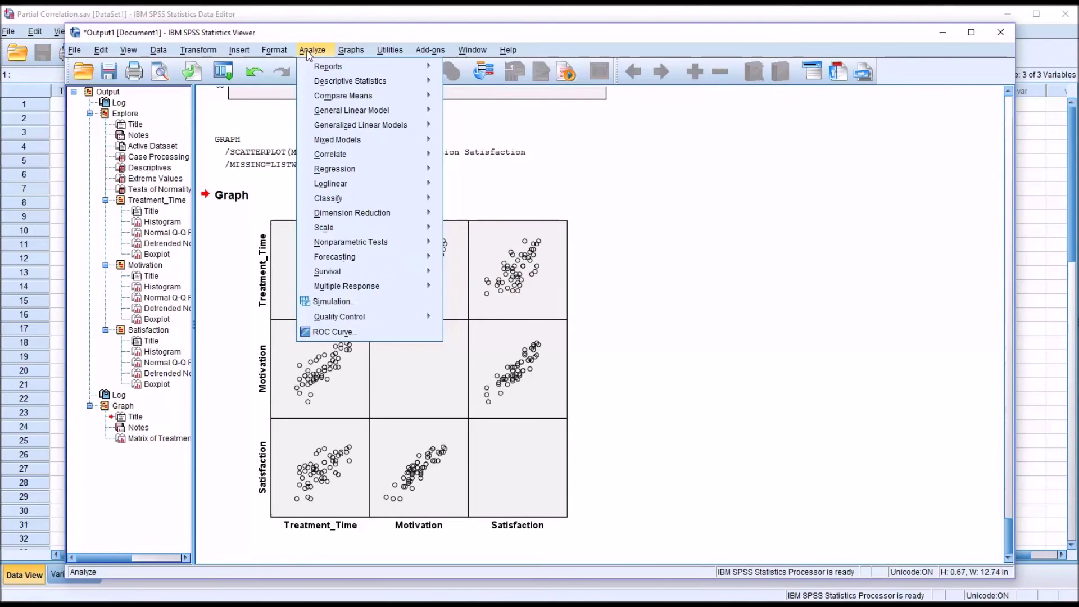
mouse_move(367, 158)
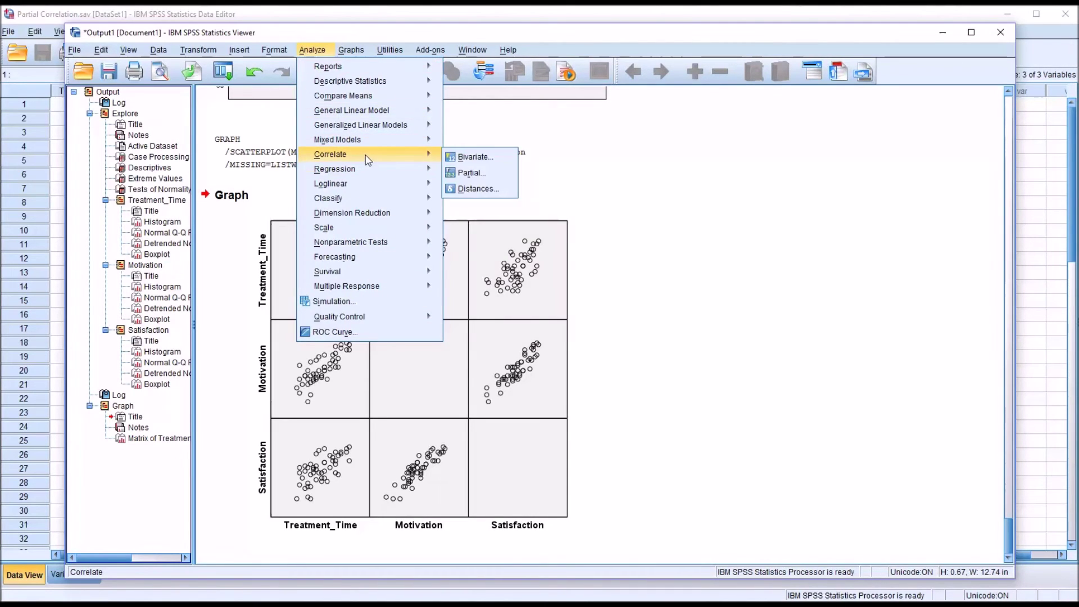
click(466, 175)
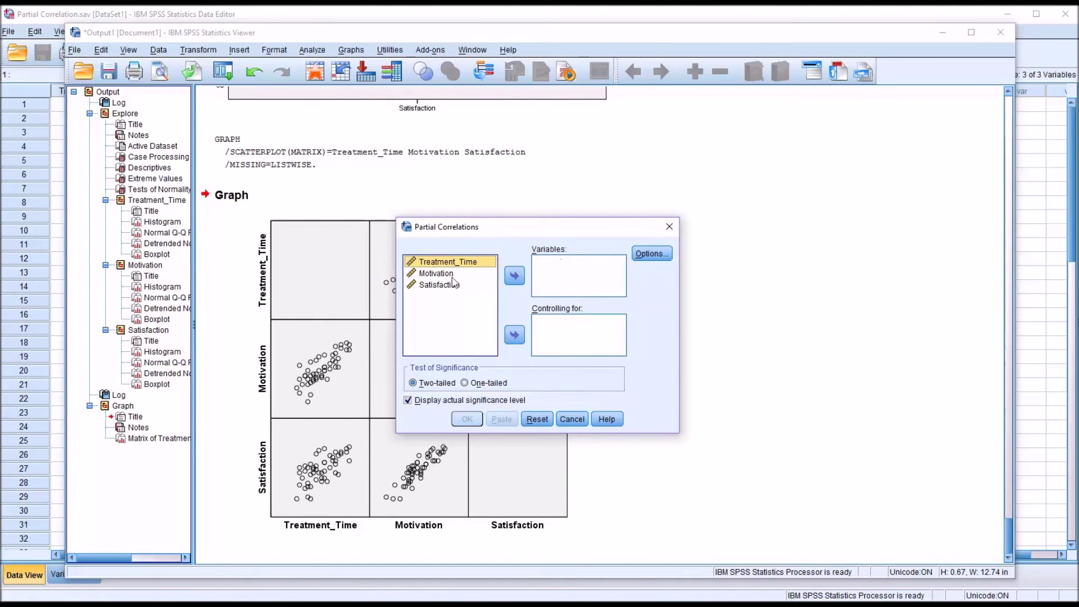
drag(443, 274, 544, 273)
drag(441, 276, 551, 278)
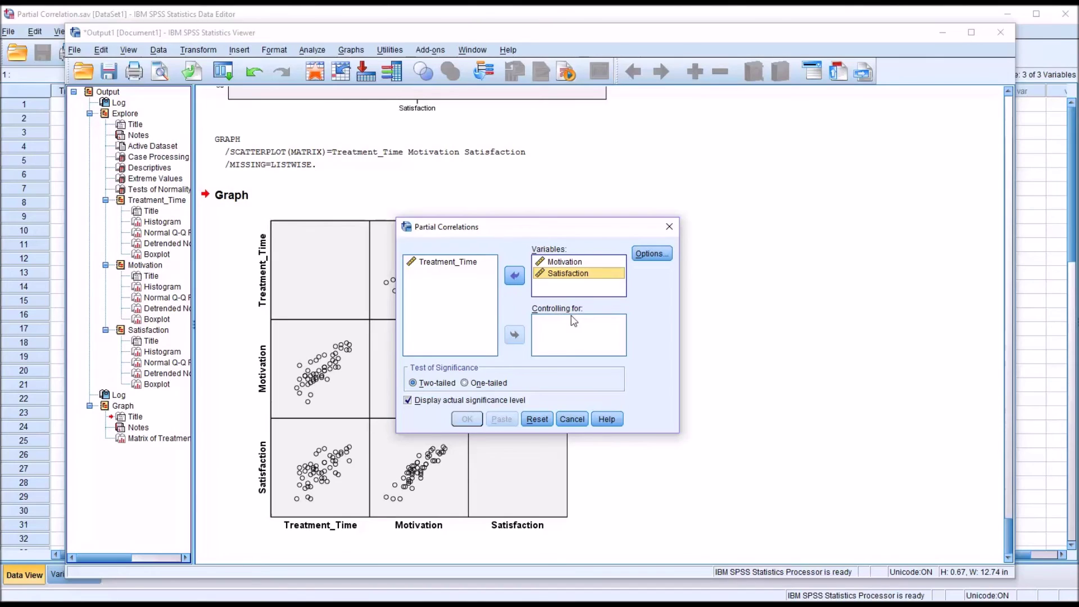
click(452, 266)
drag(452, 266, 558, 334)
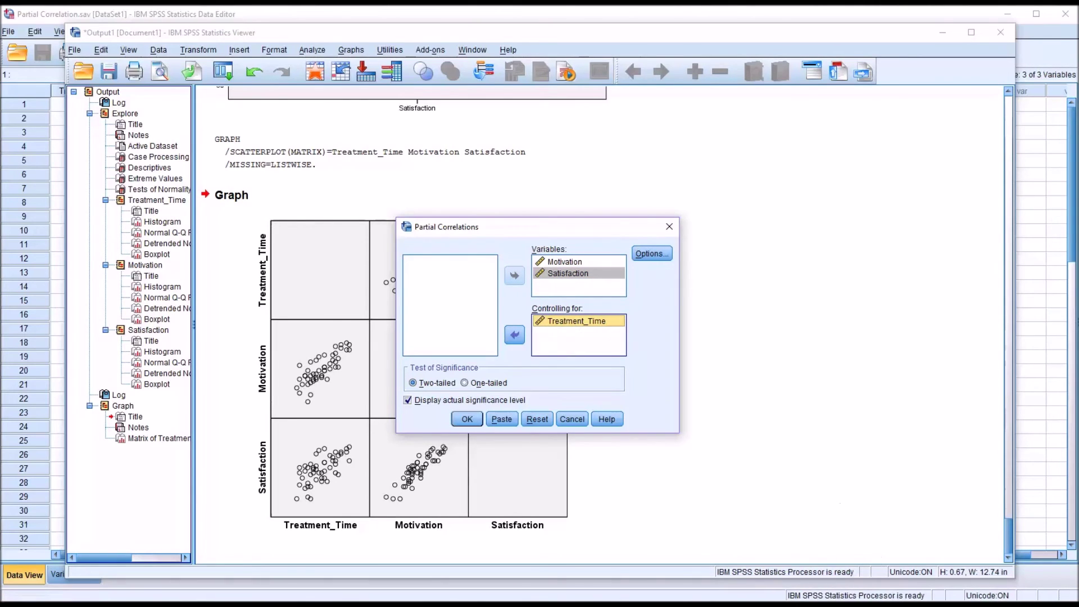
- Add means and standard deviations and zero-order correlations to the partial correlation output, and run the analysis
click(644, 255)
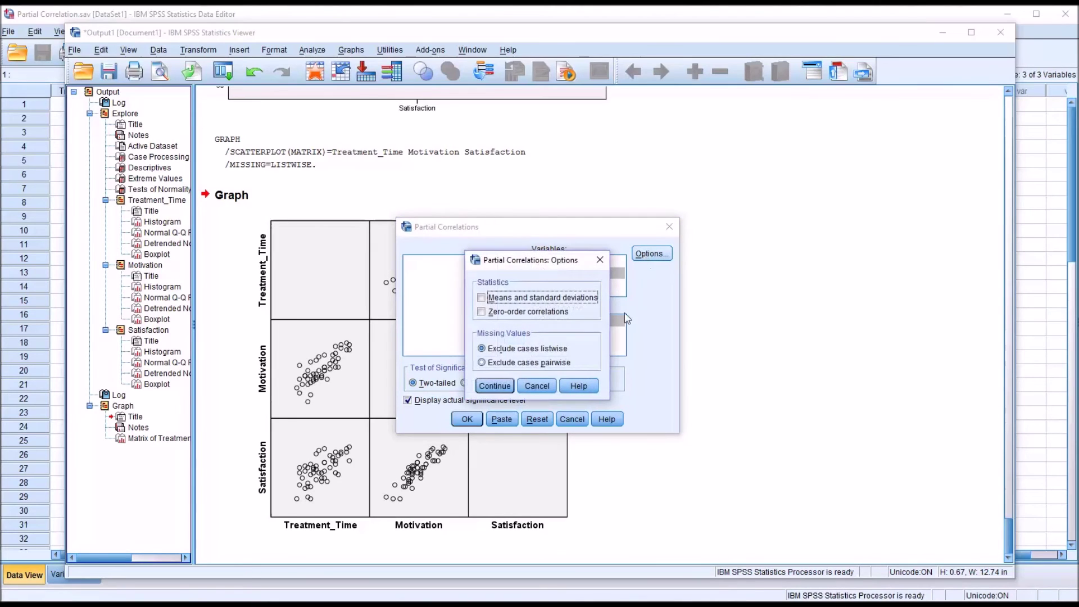
click(481, 312)
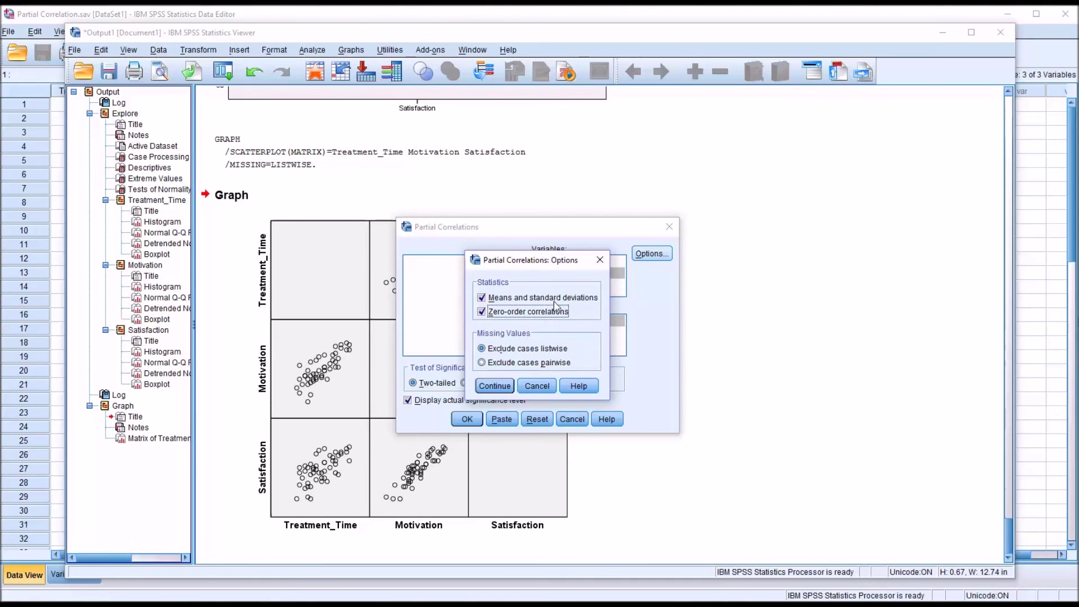
click(493, 385)
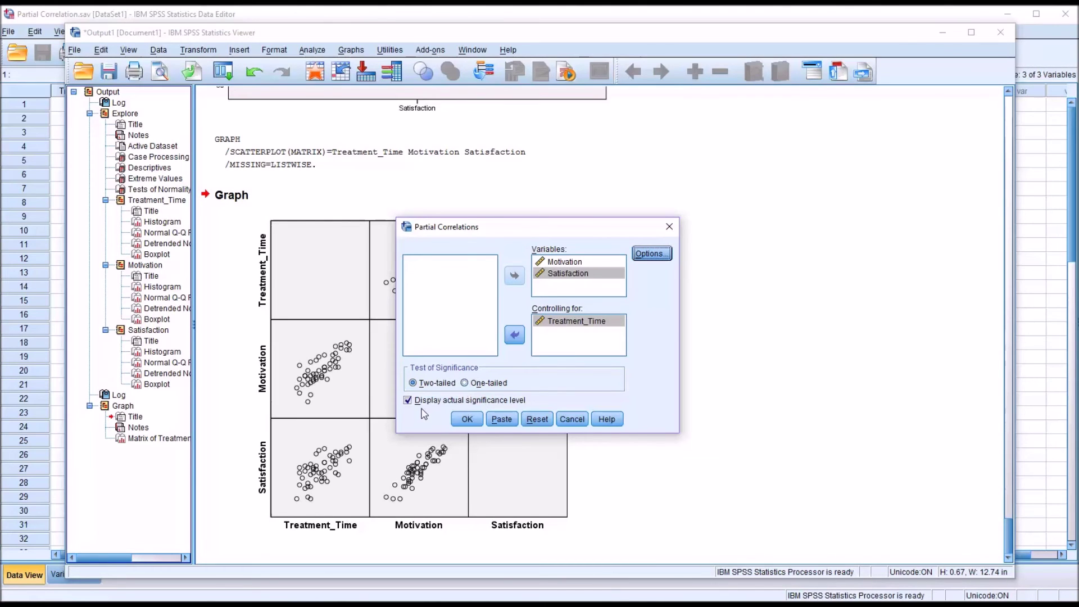
click(467, 420)
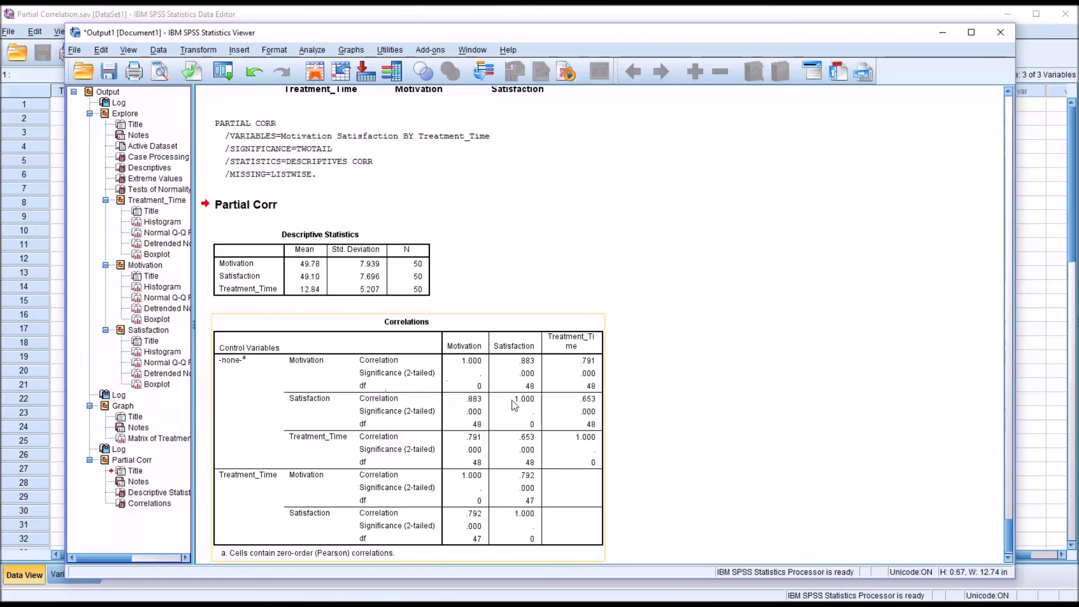
- Examine the Correlations table, comparing the zero-order correlations with the Motivation–Satisfaction correlation controlled for Treatment_Time
click(616, 444)
click(263, 377)
click(688, 509)
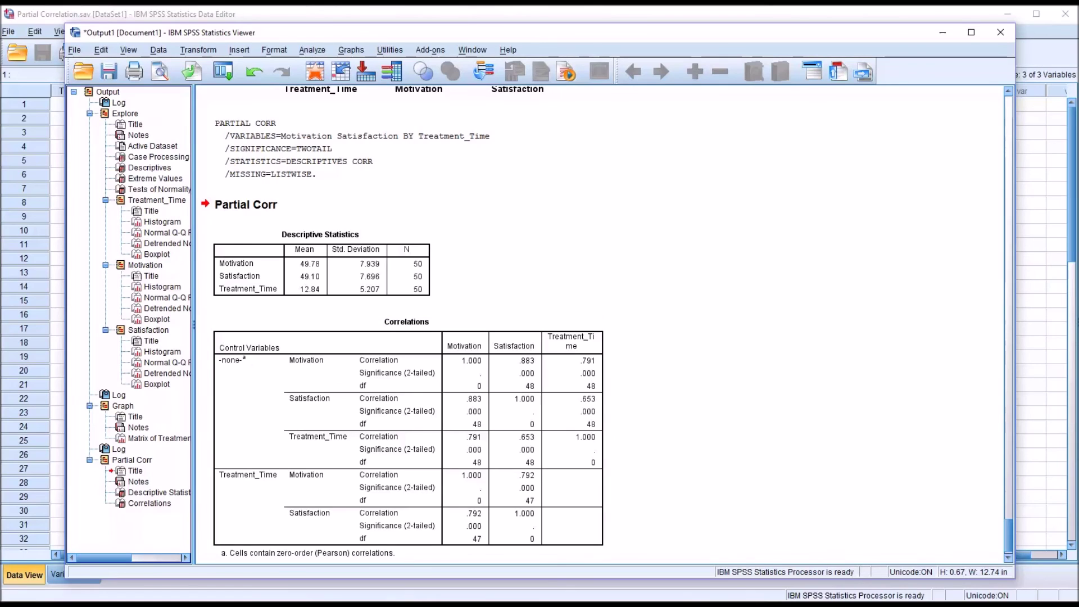
click(601, 546)
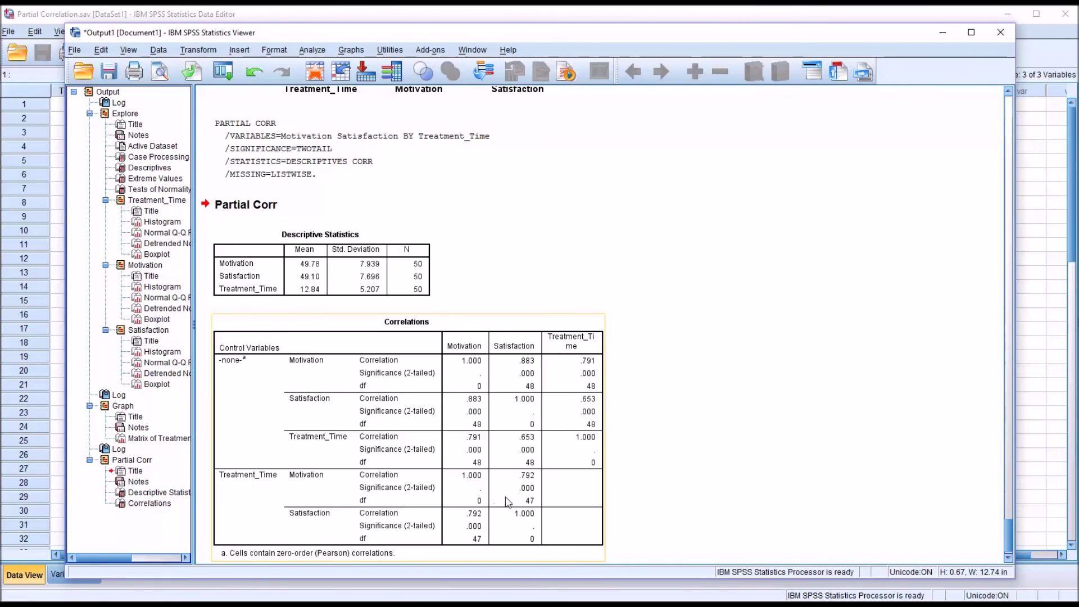
click(749, 527)
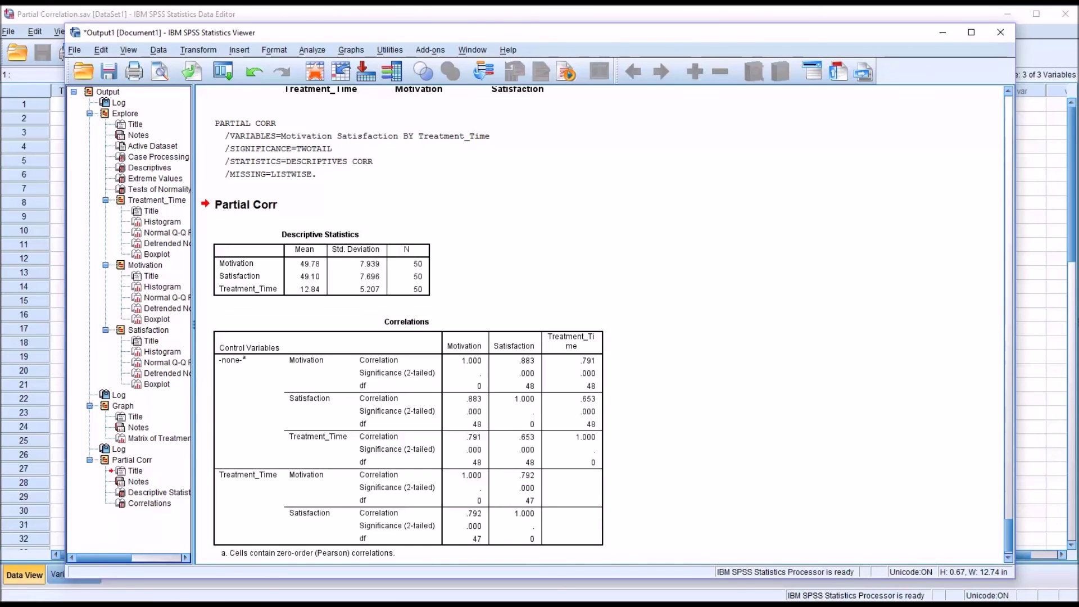